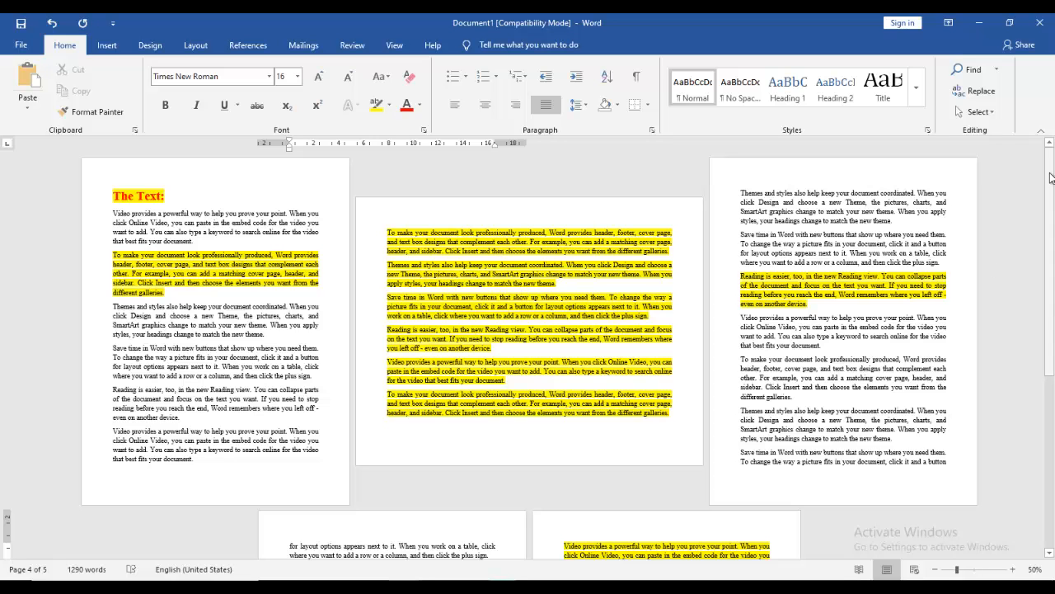
Look over the formatted sample pages in Document1 and switch to the blank Document3
mouse_move(1050, 178)
left_mouse_down()
mouse_move(1050, 260)
mouse_move(1050, 162)
left_mouse_up()
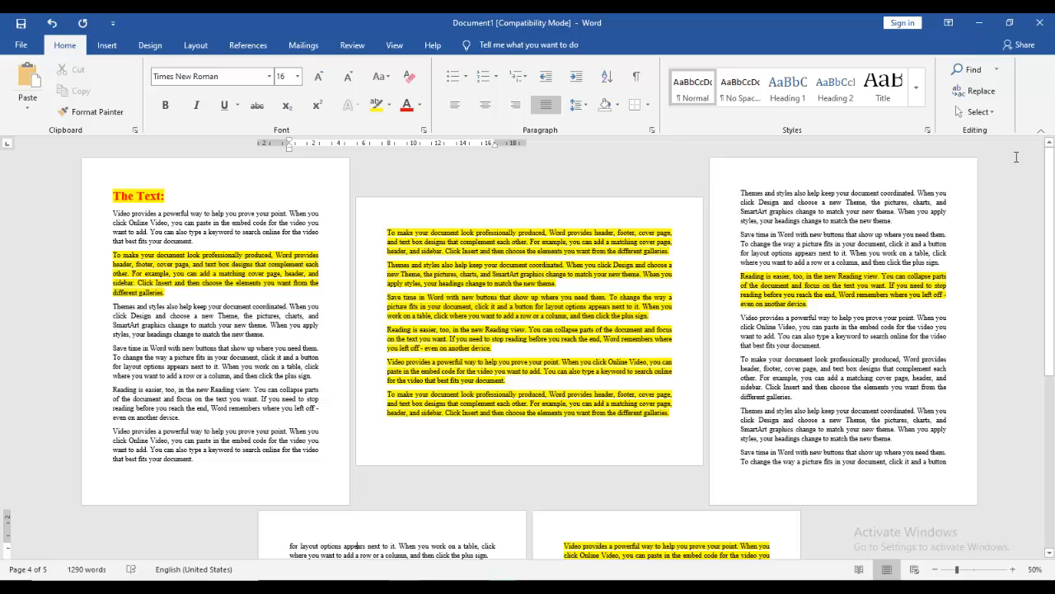
left_click_drag(1050, 178, 1052, 153)
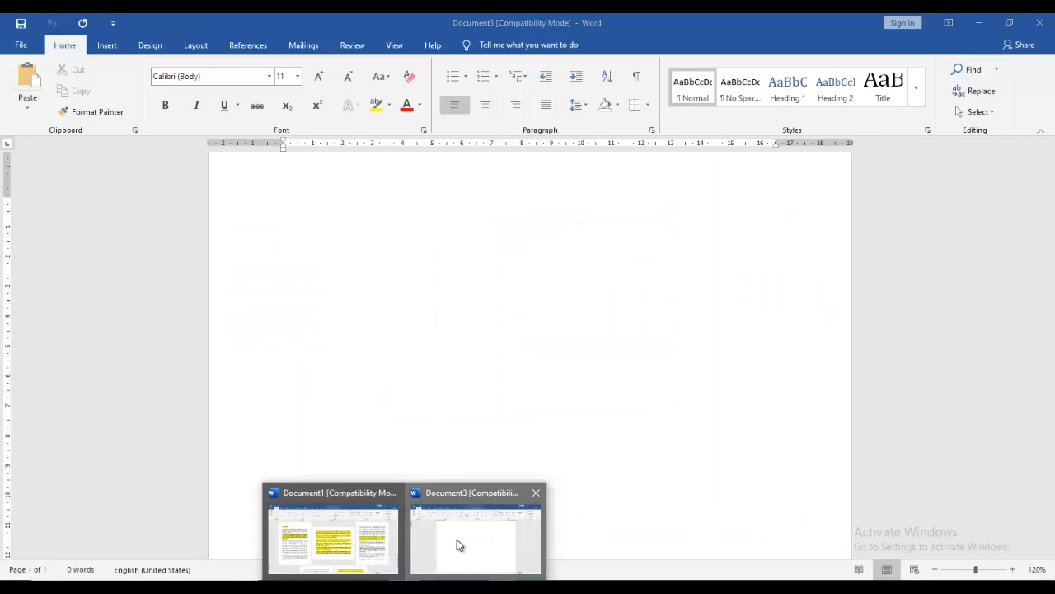
left_click(457, 541)
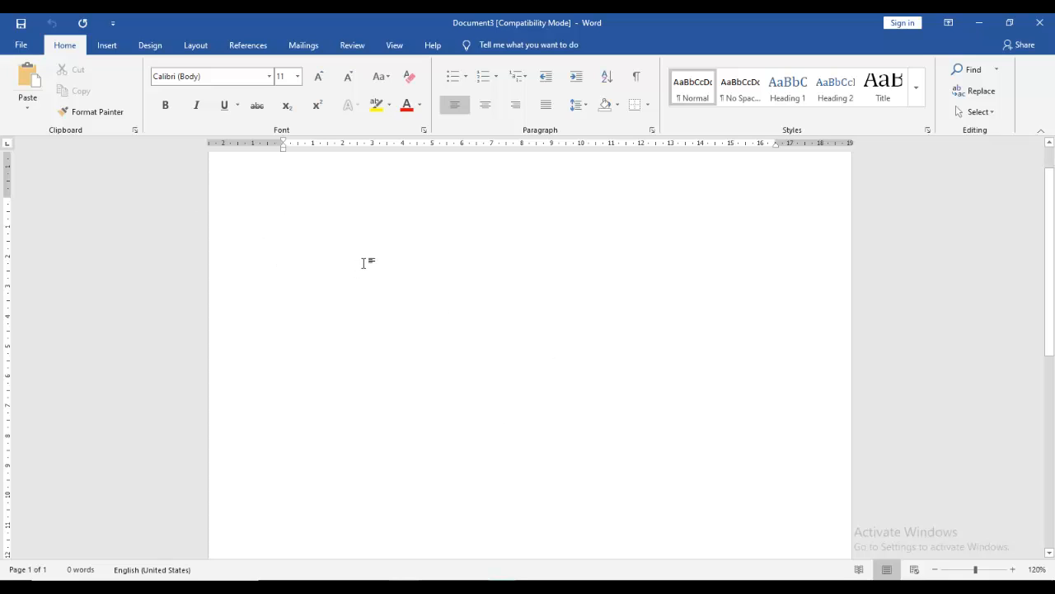
Set the blank document's font to Times New Roman, size 16
key("ctrl+a")
left_click(222, 78)
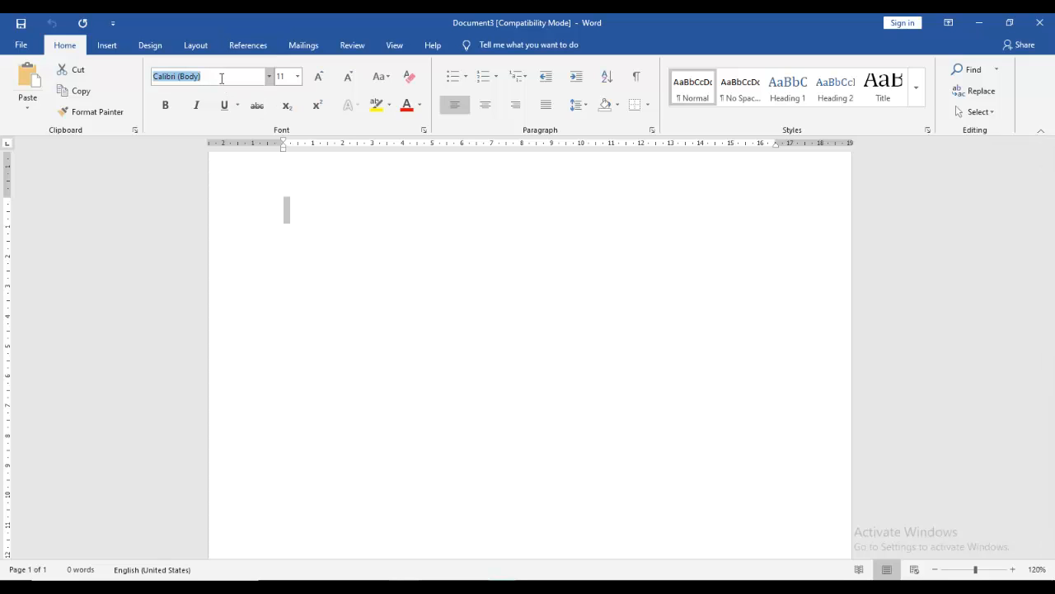
type("Times New Roman")
key("Tab")
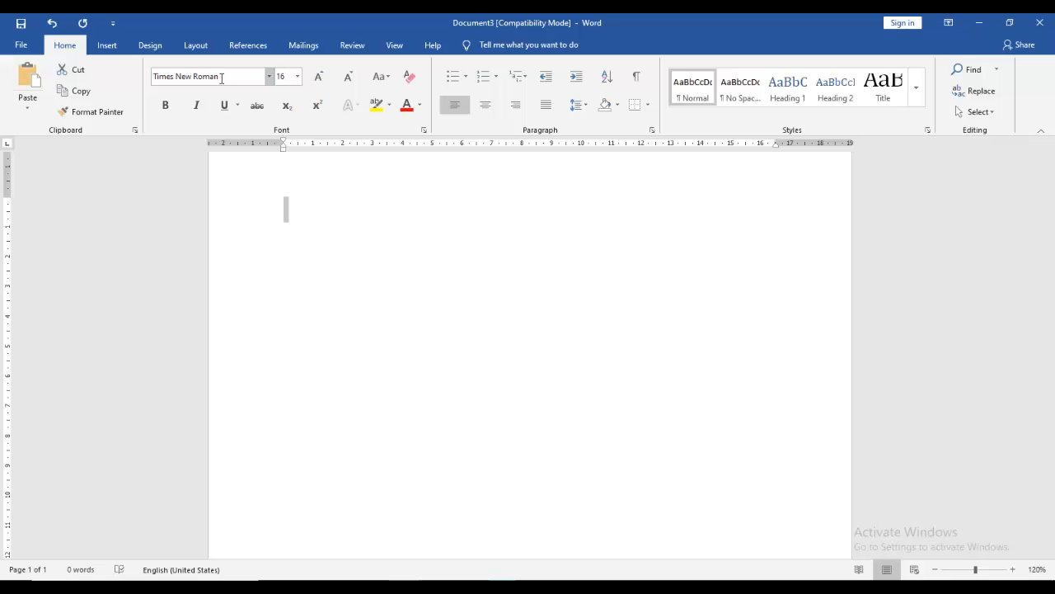
key("Return")
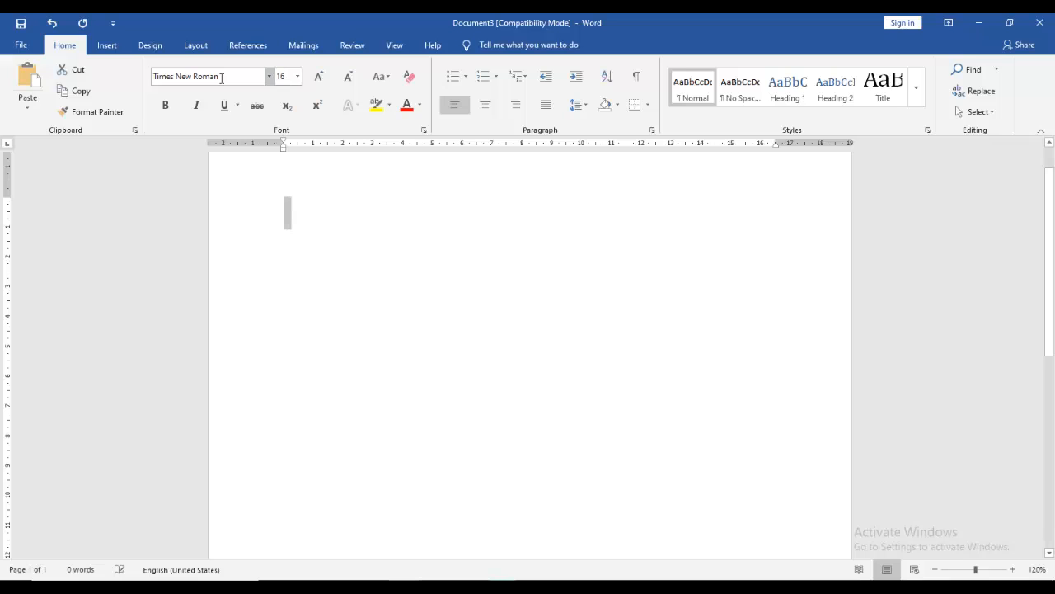
left_click(361, 236)
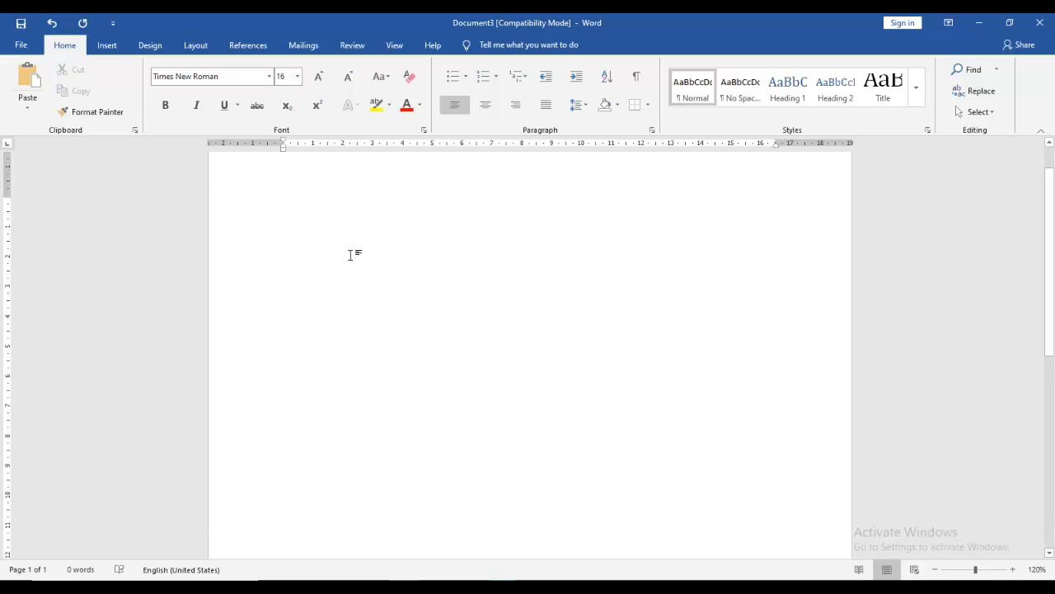
type("Texx")
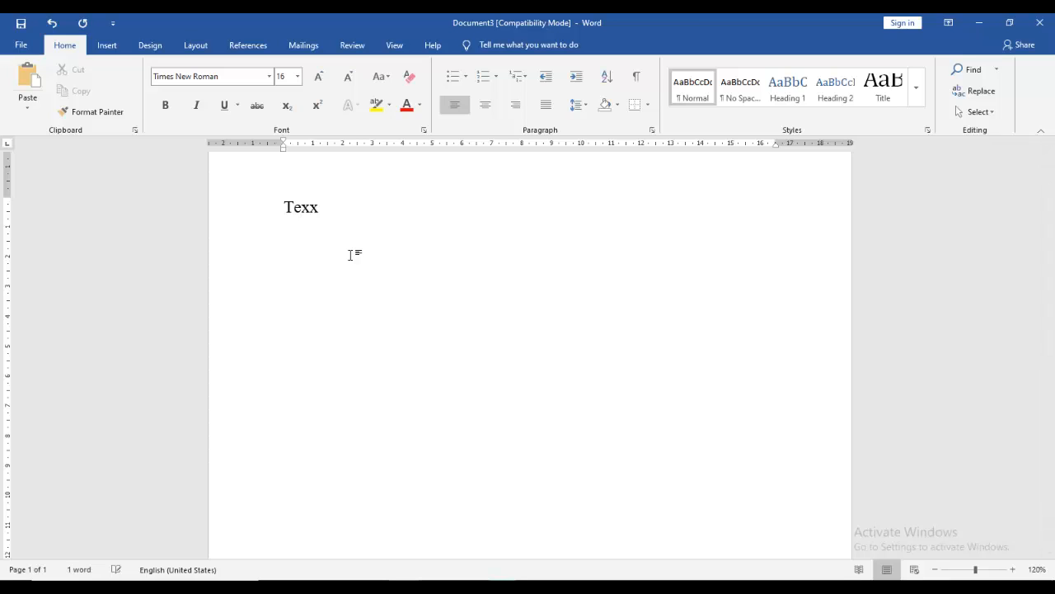
key("BackSpace")
key("BackSpace")
key("BackSpace")
key("BackSpace")
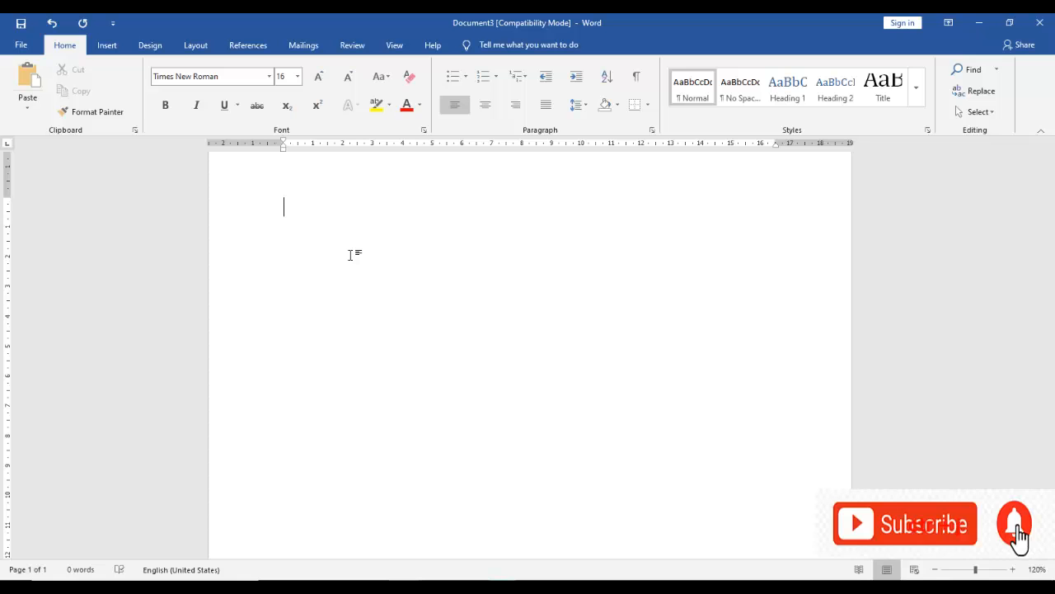
key("alt+Tab")
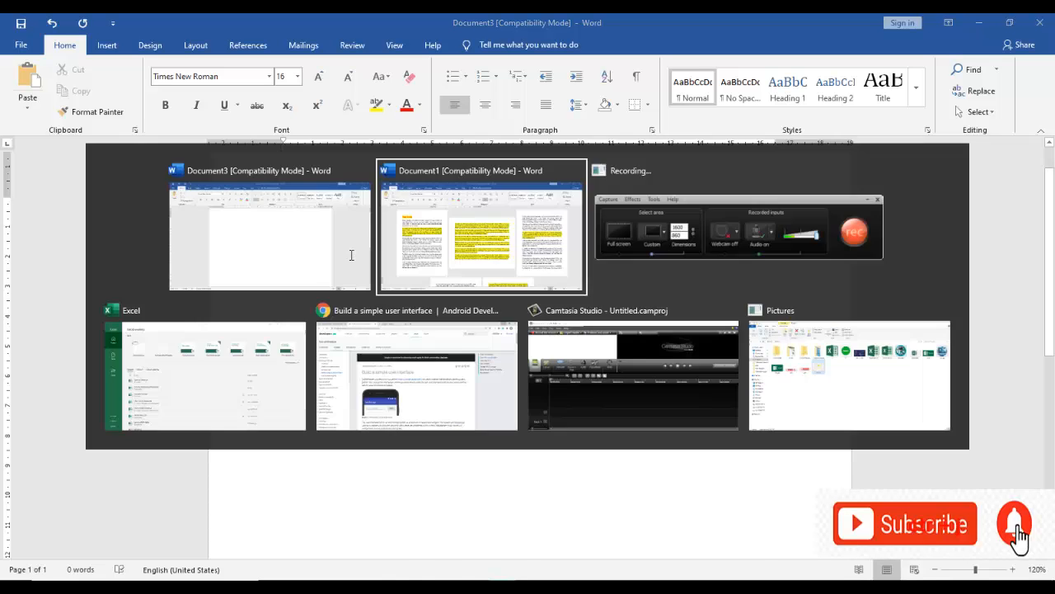
key("alt+Tab")
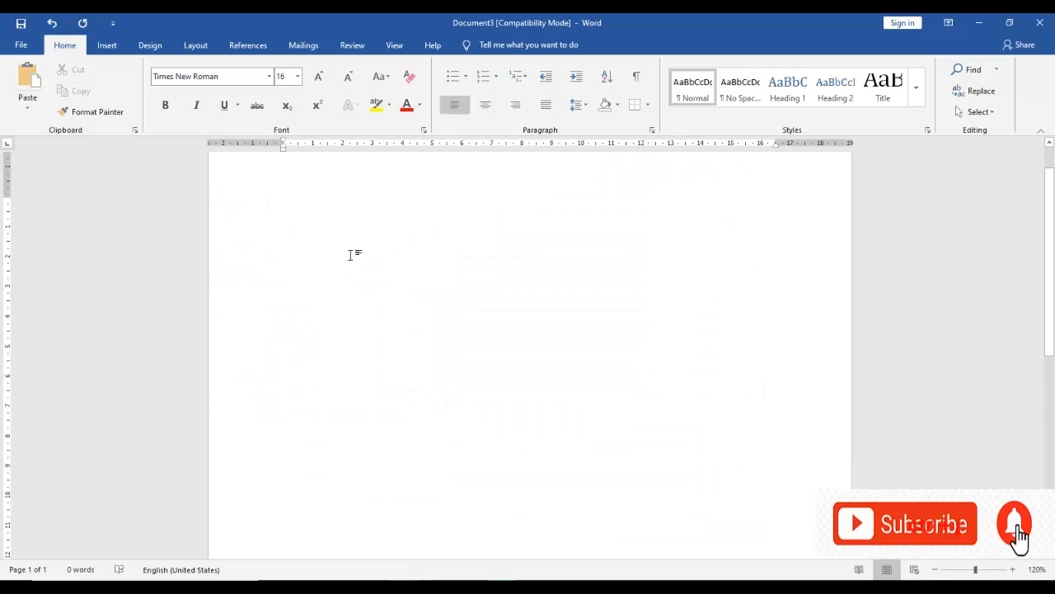
Enter the heading "The Text:" on the first line of the document
type("The TEx")
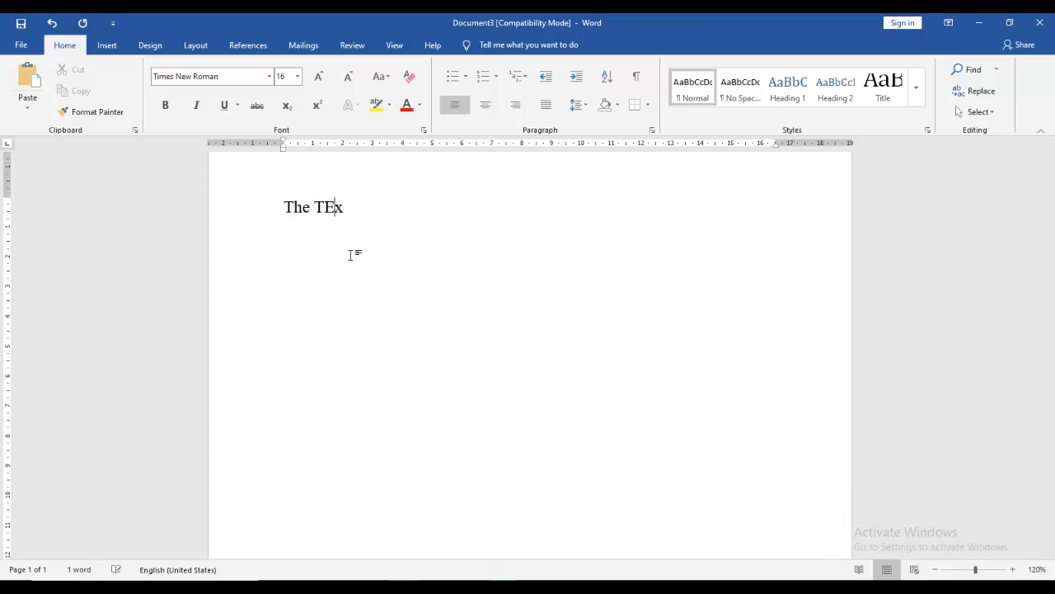
key("BackSpace")
key("BackSpace")
type("ext:")
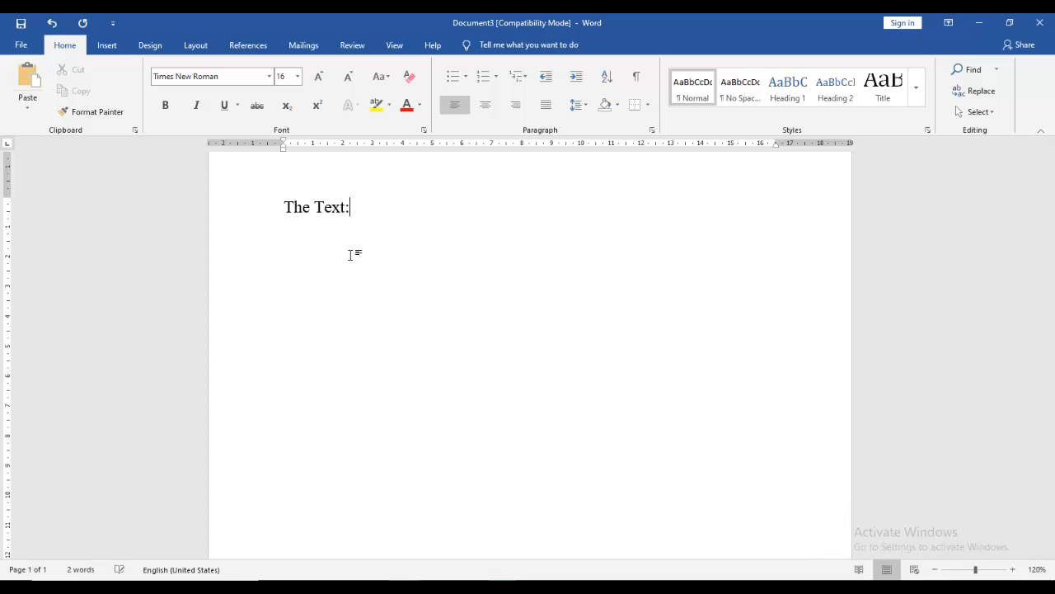
Generate 27 paragraphs of sample text below the heading with the =rand(27) function
type(" =rand(27)")
key("Return")
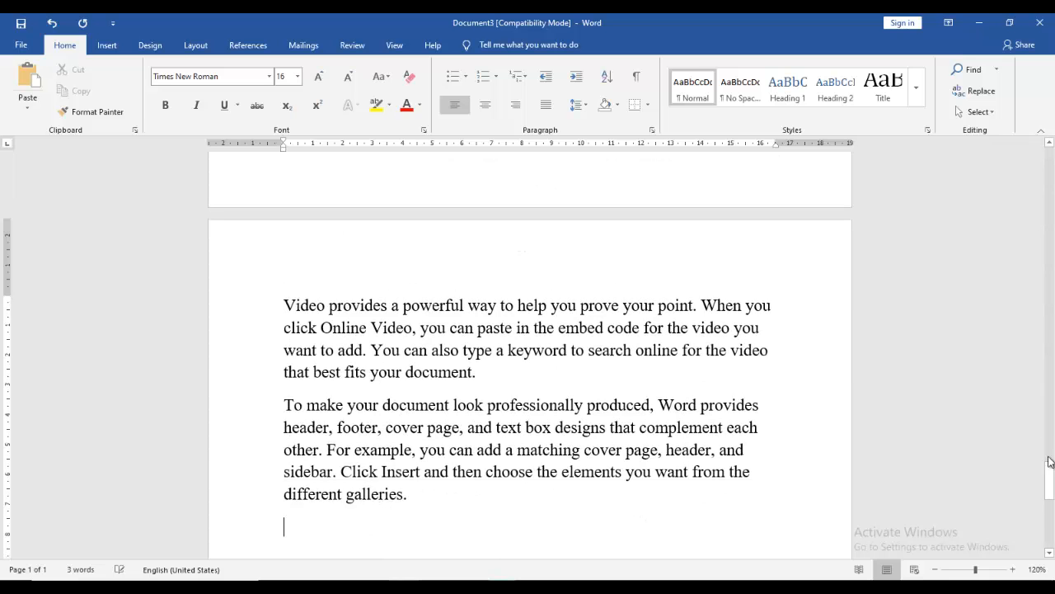
left_click_drag(1050, 462, 1050, 486)
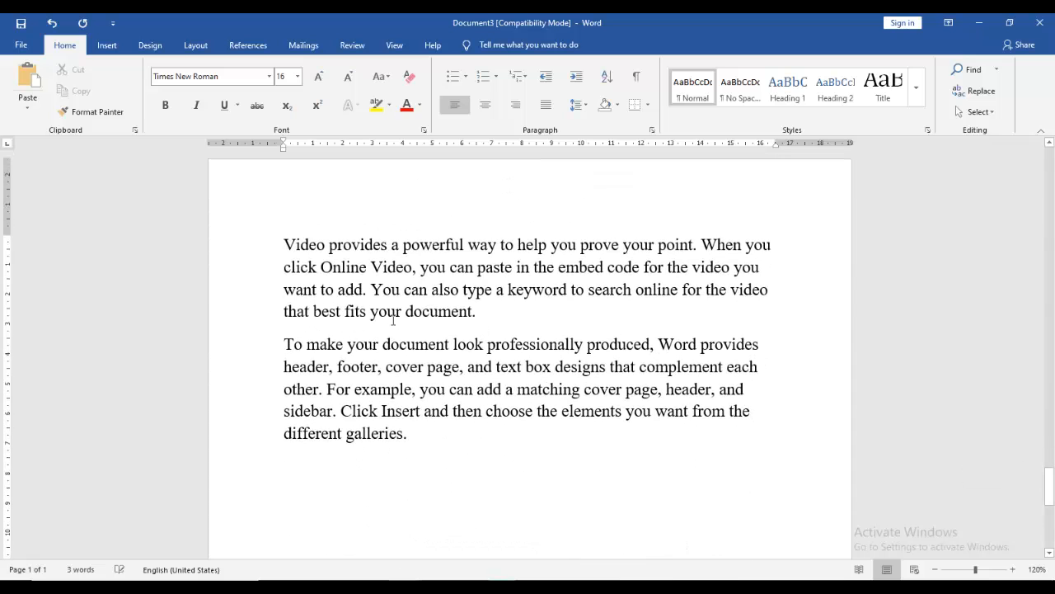
scroll(393, 320, "up", 6)
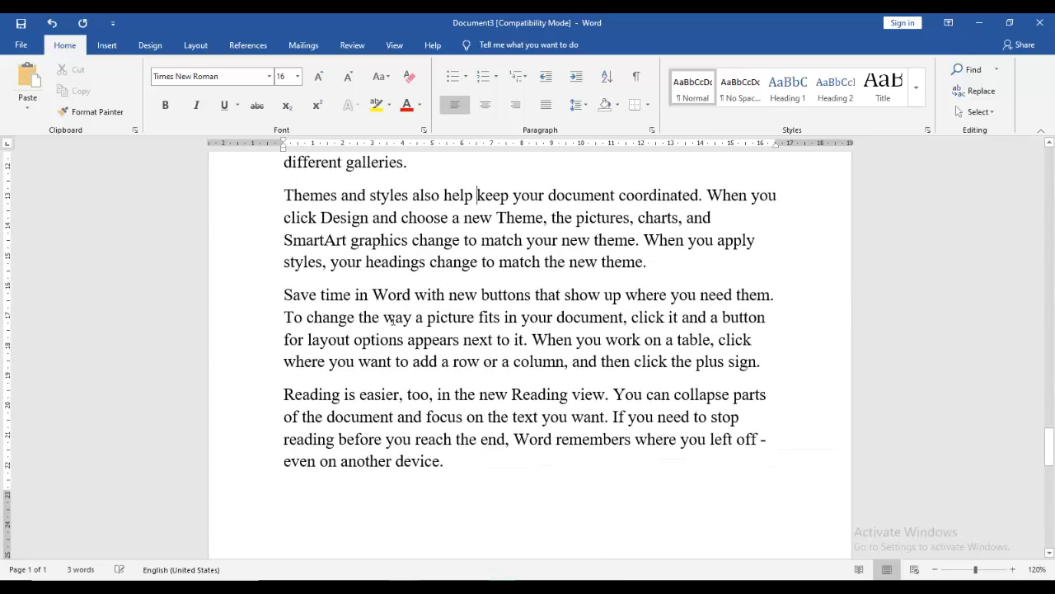
scroll(393, 322, "down", 3)
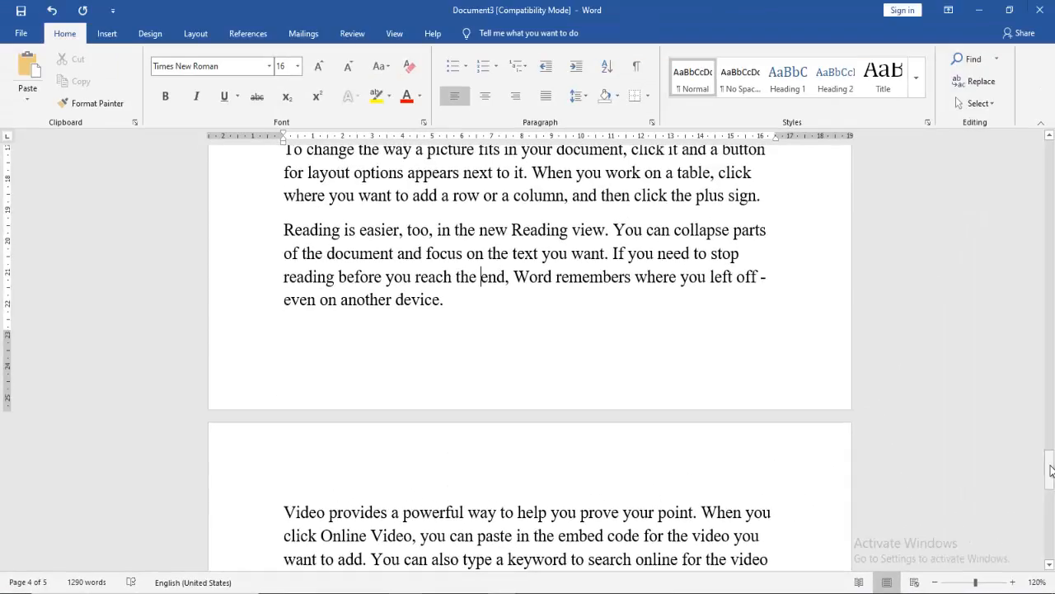
Make the heading "The Text:" bold and set its font size to 36
left_click_drag(1052, 470, 1052, 153)
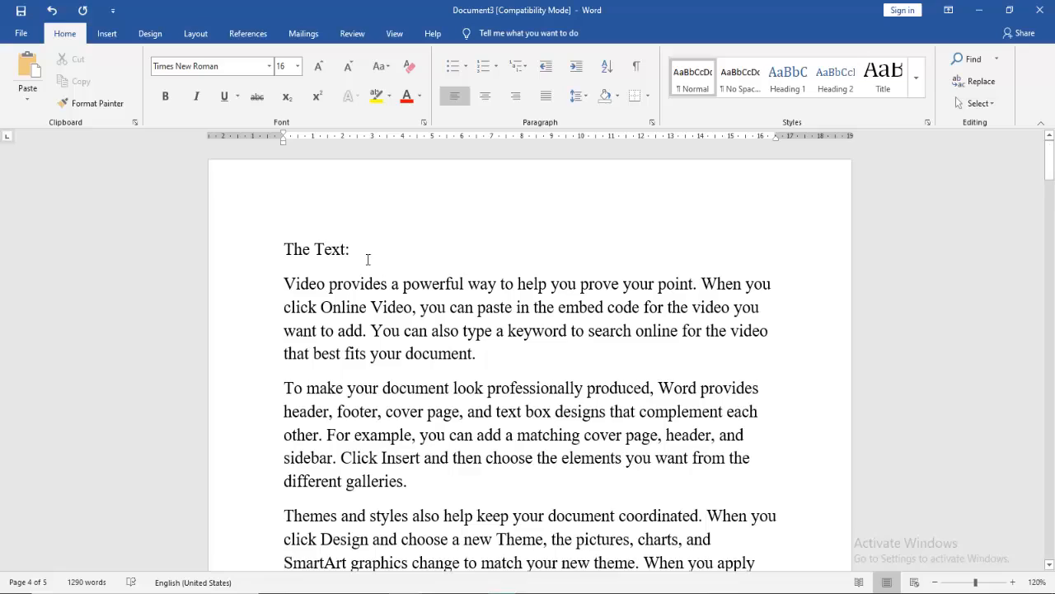
left_click_drag(290, 247, 350, 251)
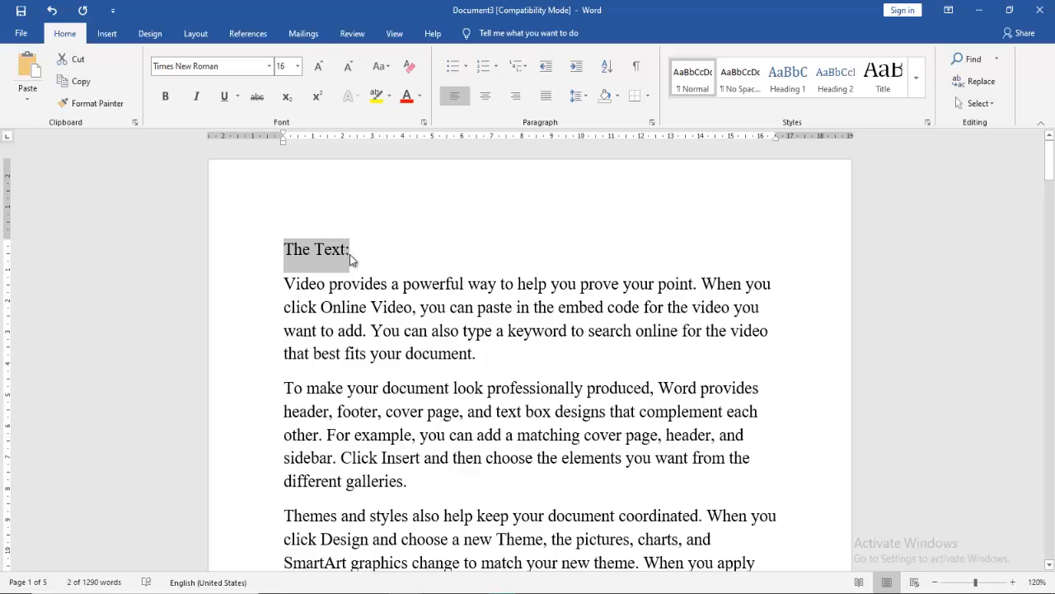
left_click(166, 104)
left_click(299, 71)
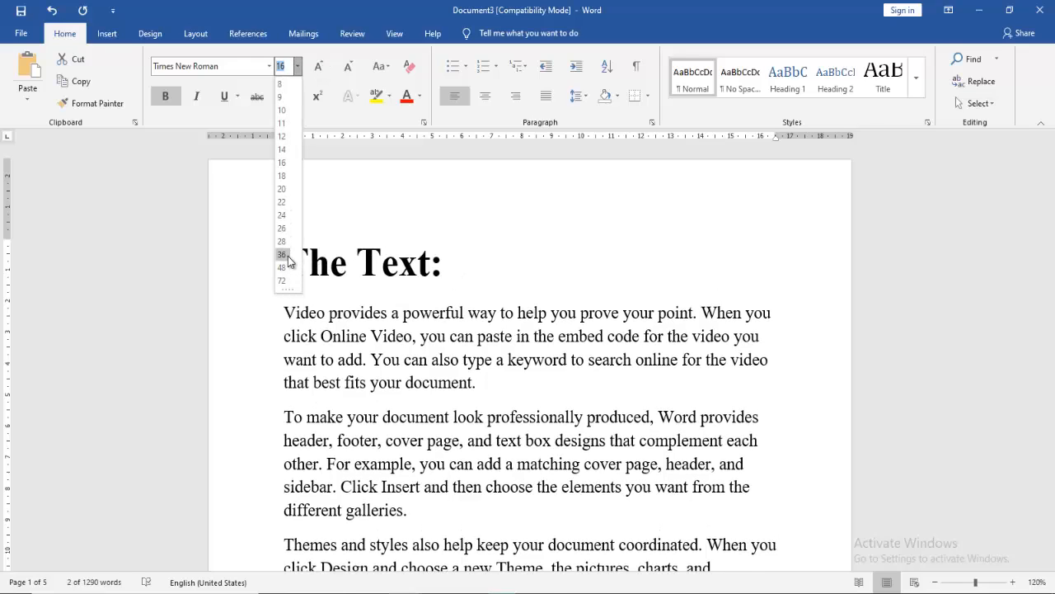
left_click(286, 256)
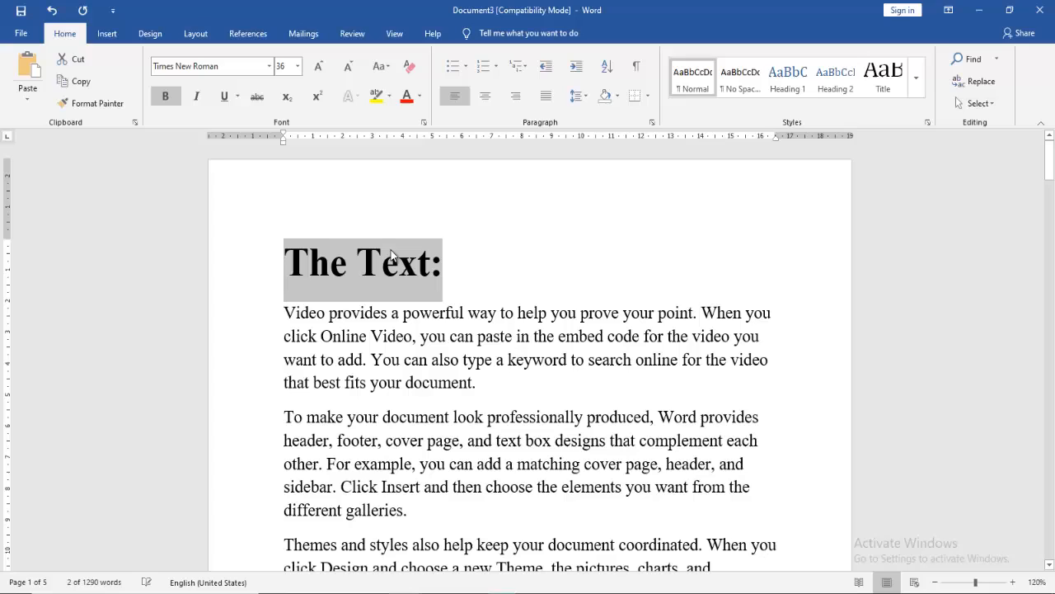
Colour the heading "The Text:" red and give it a yellow highlight
left_click(404, 101)
left_click(374, 97)
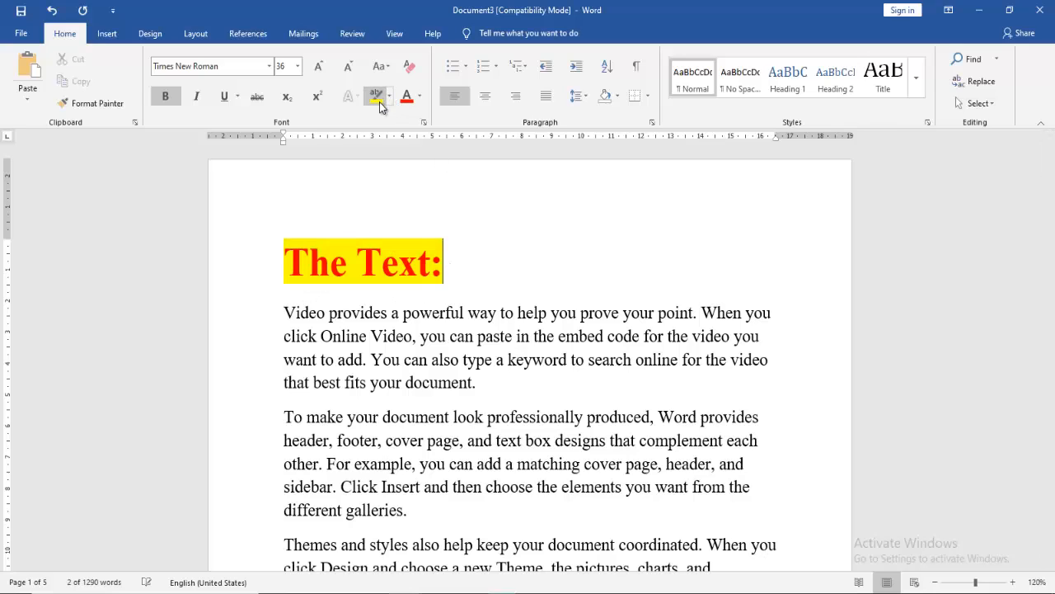
left_click(477, 212)
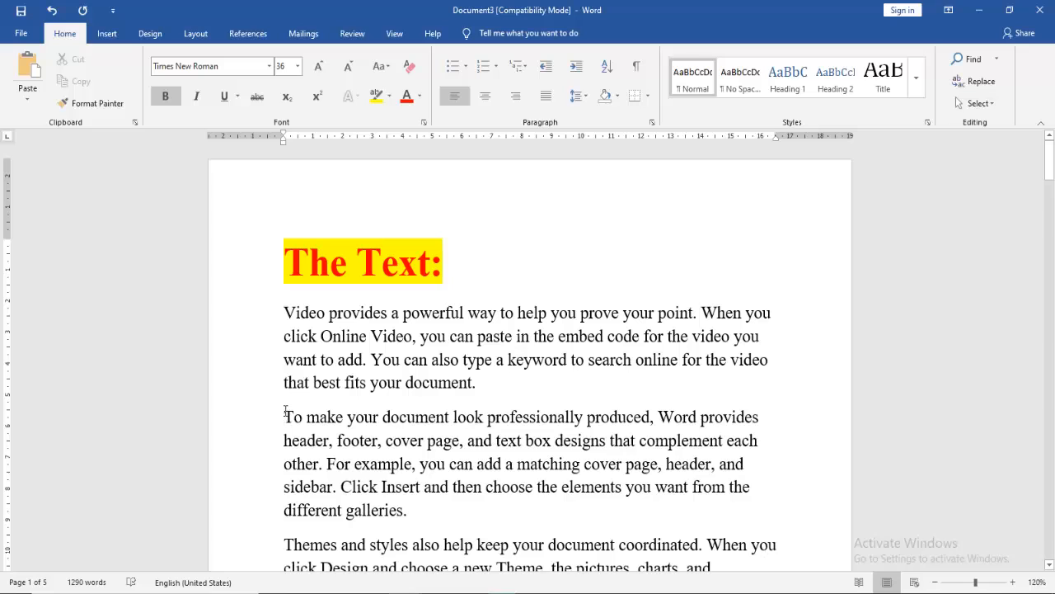
Justify all the body paragraphs below the heading, from the first paragraph through the end of the last one
left_click_drag(286, 411, 408, 488)
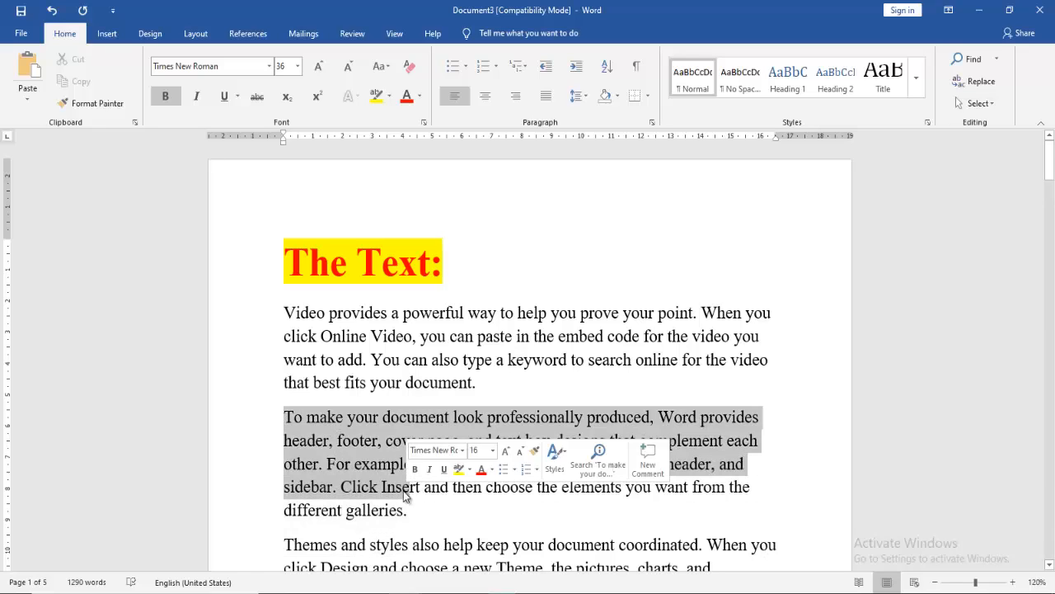
left_click(285, 310)
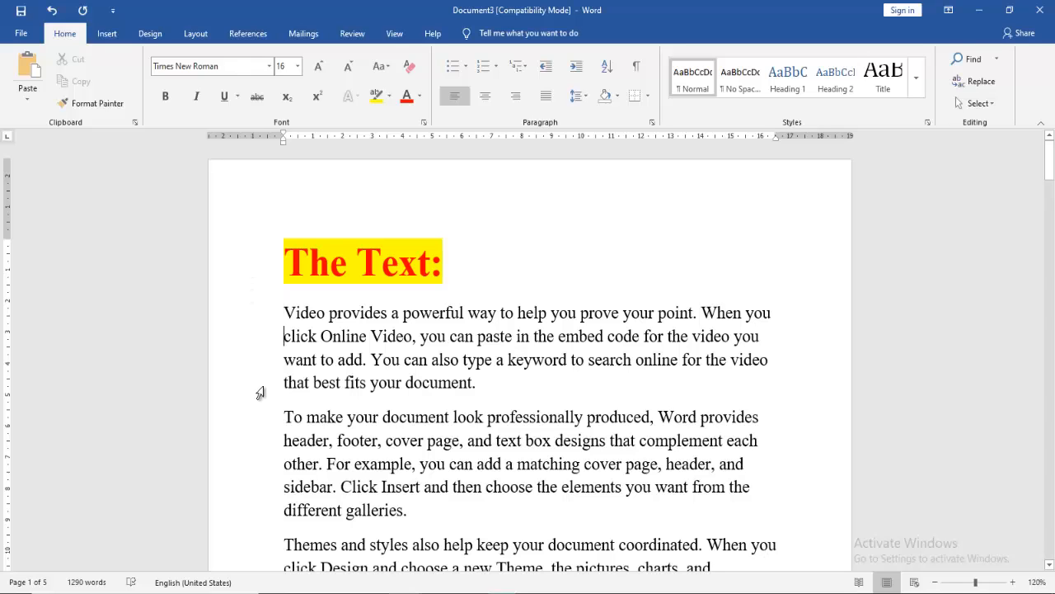
key("Down")
key("Down")
key("Down")
key("Down")
key("Down")
key("Down")
key("Down")
key("Up")
key("Up")
key("Up")
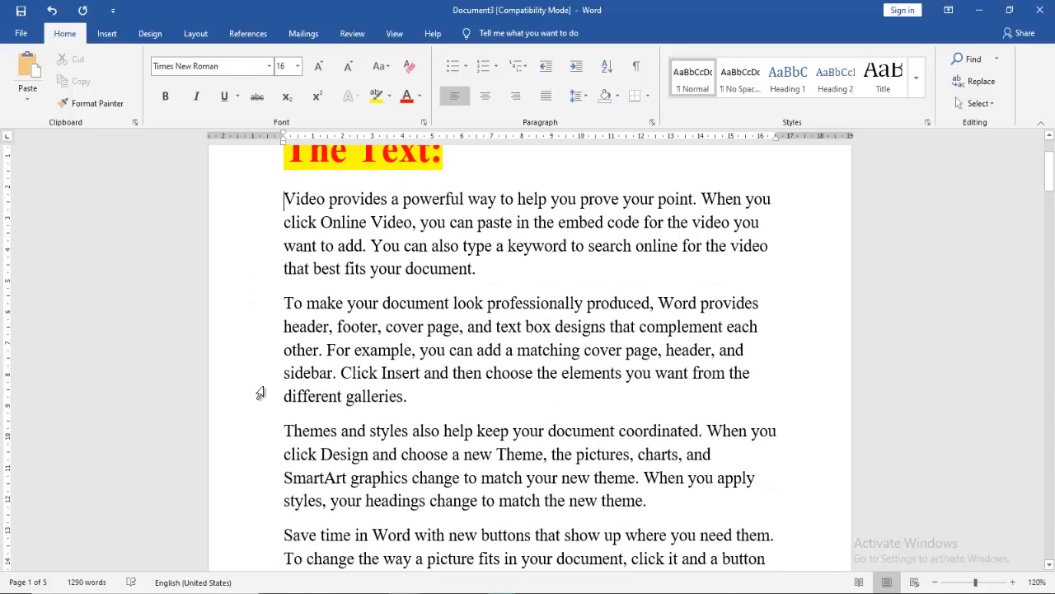
key("shift+Down")
key("shift+Down")
key("shift+Down")
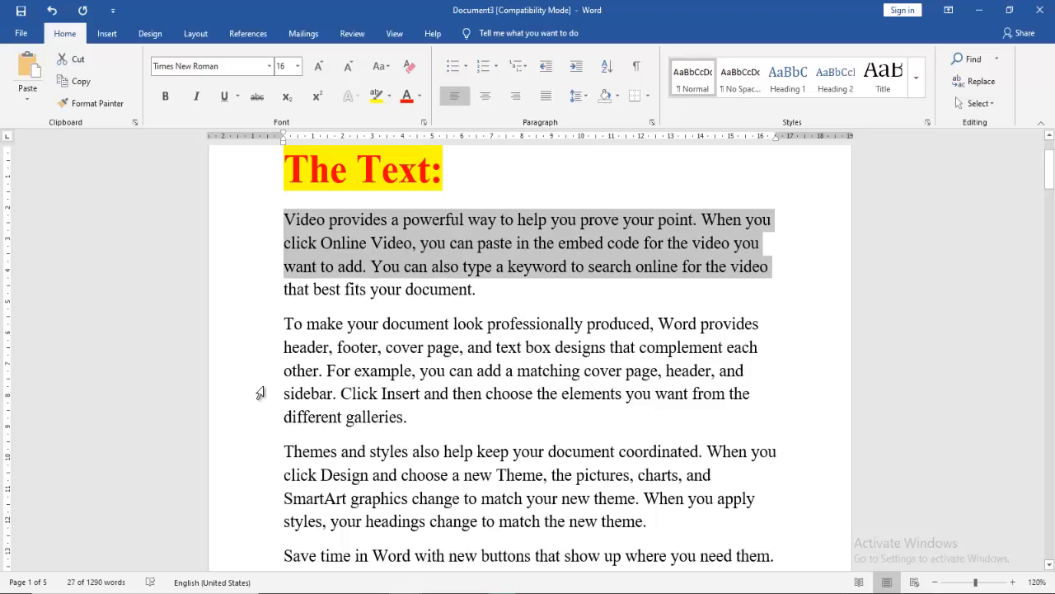
key("shift+Down")
key("shift+Down")
key("shift+Down")
key("shift+Down")
key("shift+Down")
key("shift+Down")
key("shift+Down")
key("shift+Down")
key("shift+Down")
key("shift+Down")
key("shift+Down")
key("shift+Down")
key("shift+Down")
key("shift+Down")
key("shift+Down")
key("shift+Down")
key("shift+Down")
key("shift+Down")
key("shift+Down")
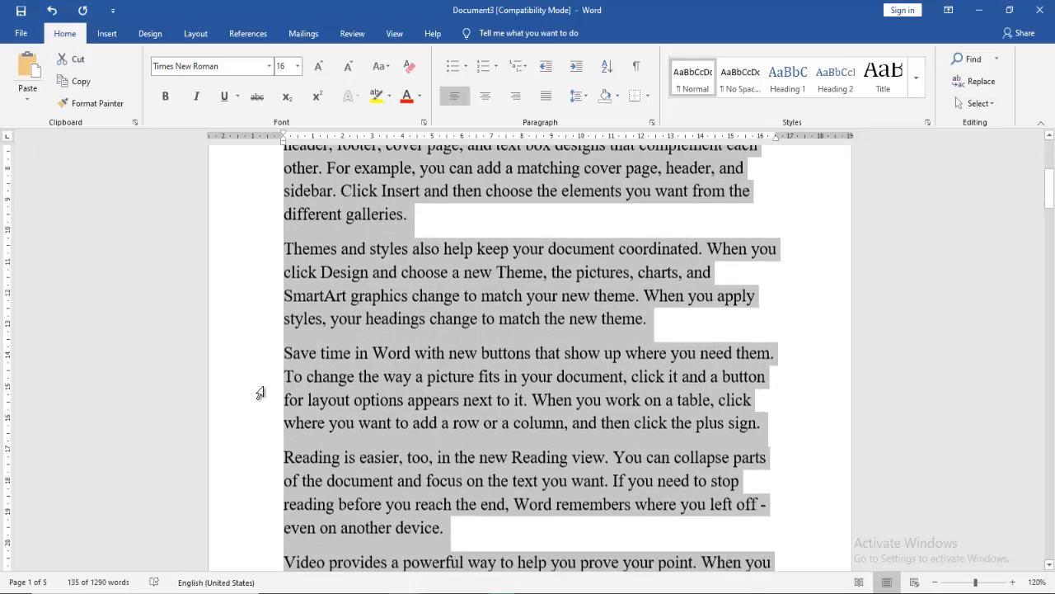
key("shift+Down")
key("shift+Down")
key("shift+Down")
key("shift+Down")
key("shift+Down")
key("shift+Down")
key("shift+Down")
key("shift+Down")
key("shift+Down")
key("shift+Down")
key("shift+Down")
key("shift+Down")
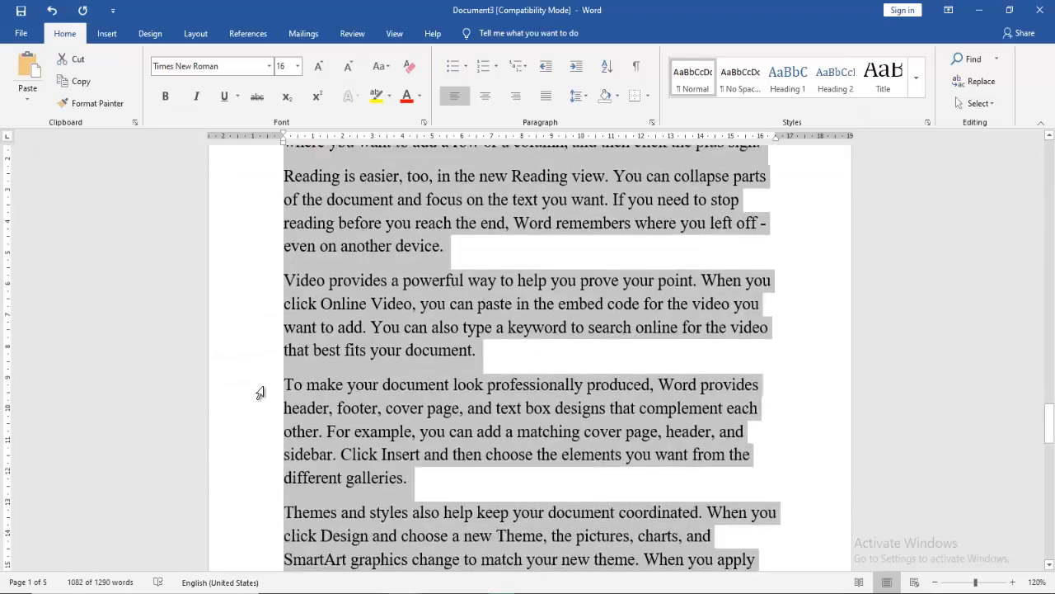
key("shift+Down")
key("shift+Down")
key("shift+Down")
key("shift+Down")
key("shift+Down")
key("shift+Down")
key("shift+Down")
key("shift+Down")
key("shift+Down")
key("shift+Down")
key("shift+Down")
key("shift+Down")
key("shift+Down")
key("shift+Down")
key("shift+Down")
key("shift+Down")
key("shift+Down")
key("shift+Down")
key("shift+Down")
key("shift+Down")
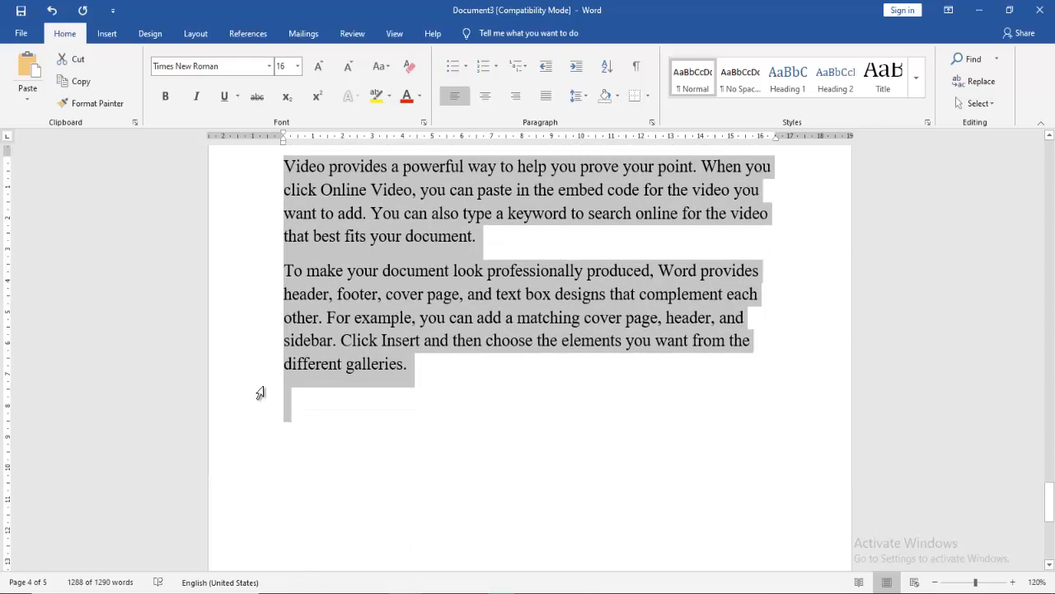
key("shift+Left")
key("shift+Left")
left_click(547, 97)
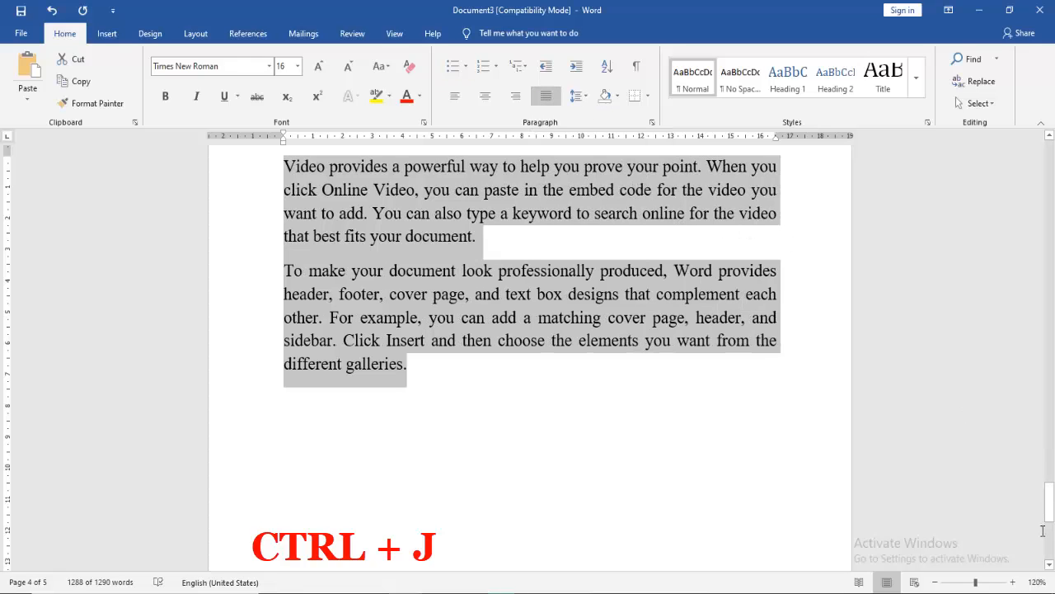
Highlight the first page's second body paragraph, beginning "To make your document look professionally produced", in yellow
left_click_drag(1049, 503, 1050, 153)
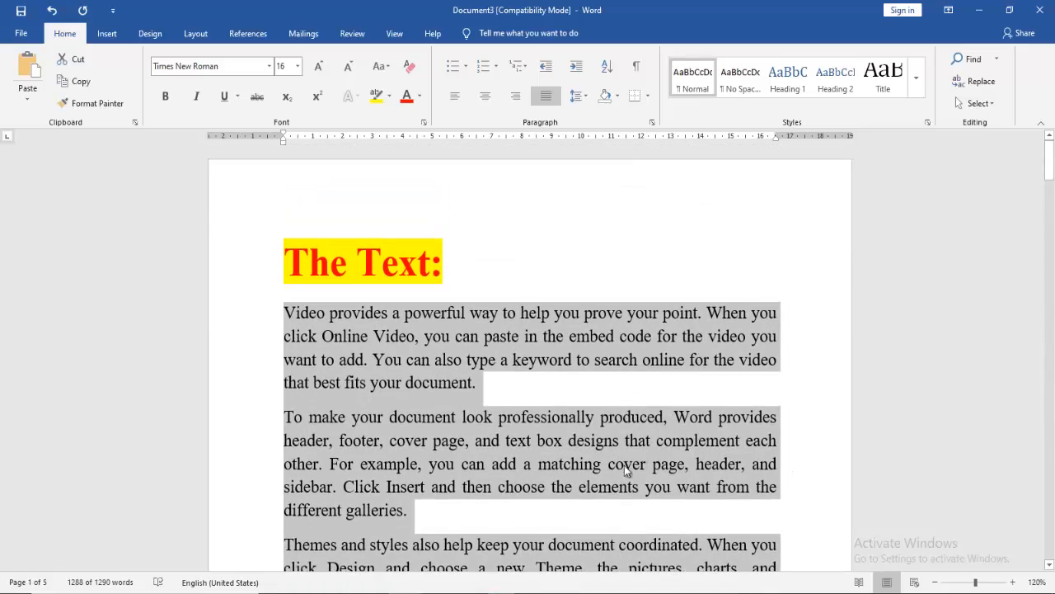
left_click(544, 503)
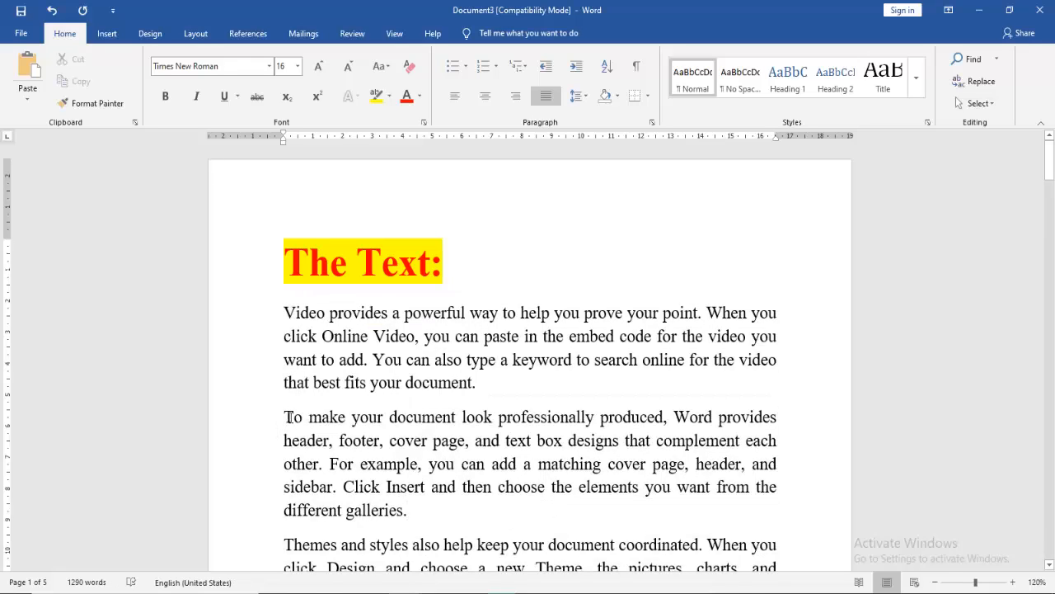
triple_click(310, 424)
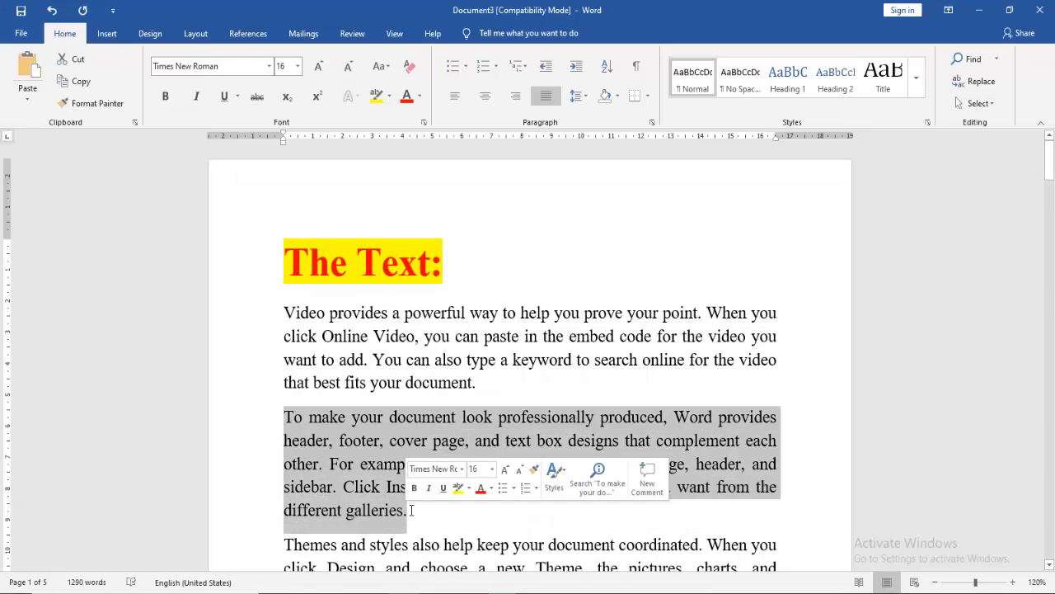
left_click(376, 96)
left_click(738, 323)
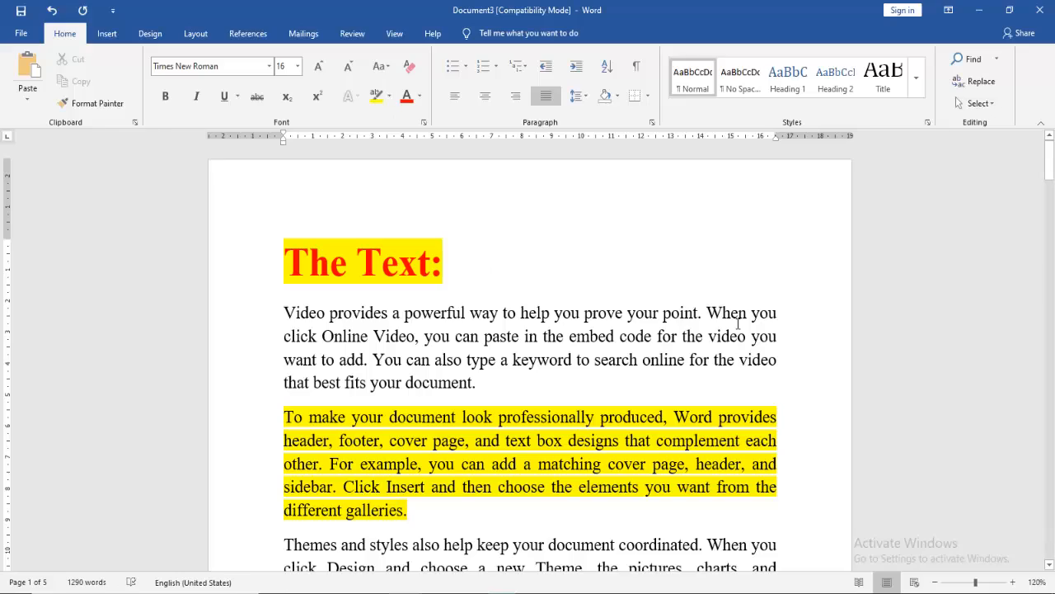
Highlight all the text on page 2 in yellow, from "To make your document look" through "different galleries."
left_click_drag(1049, 168, 1049, 243)
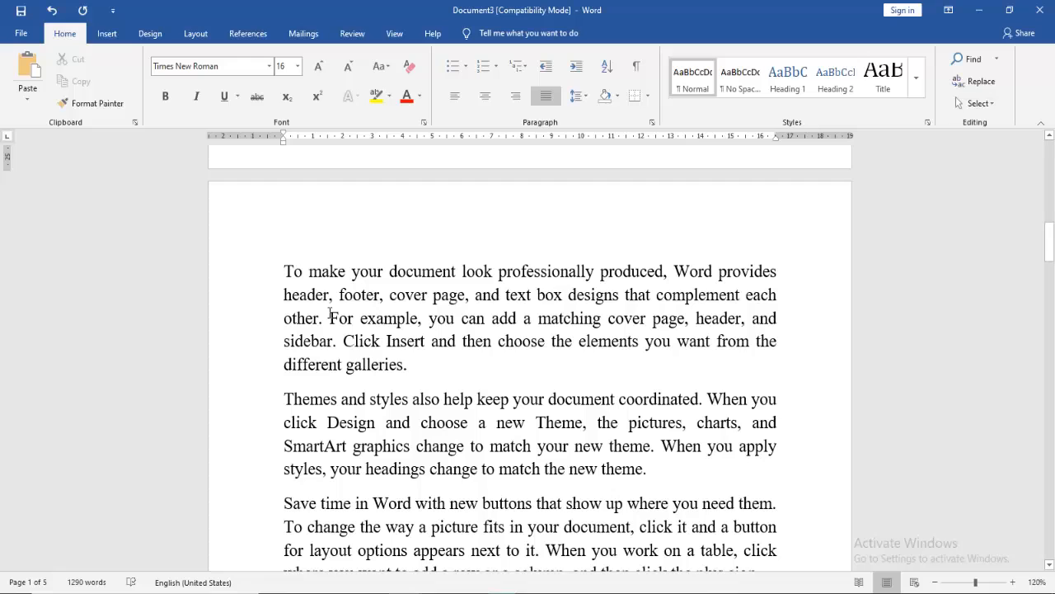
left_click_drag(284, 271, 410, 338)
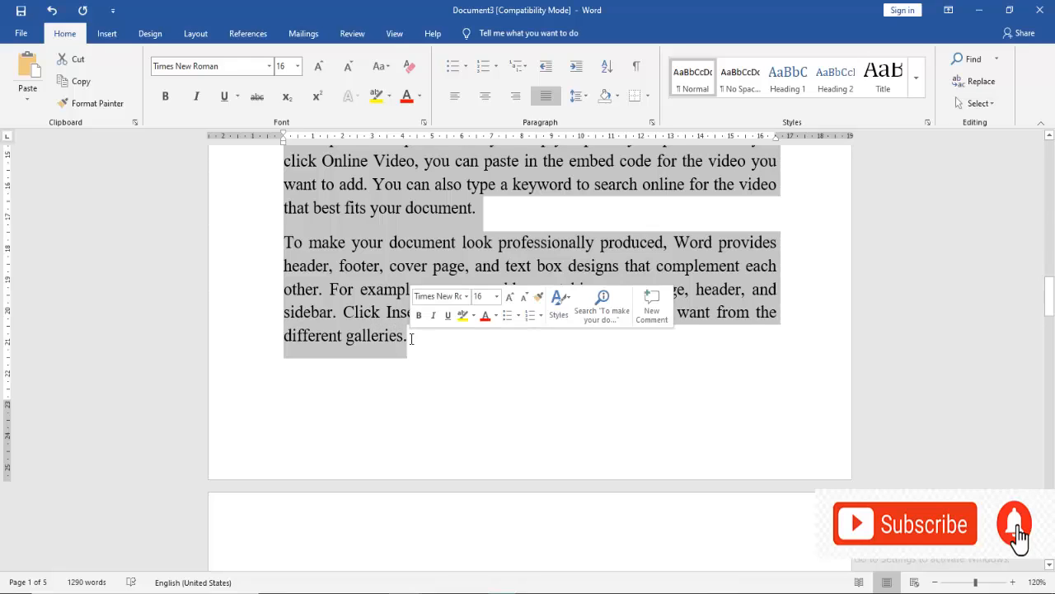
left_click(376, 96)
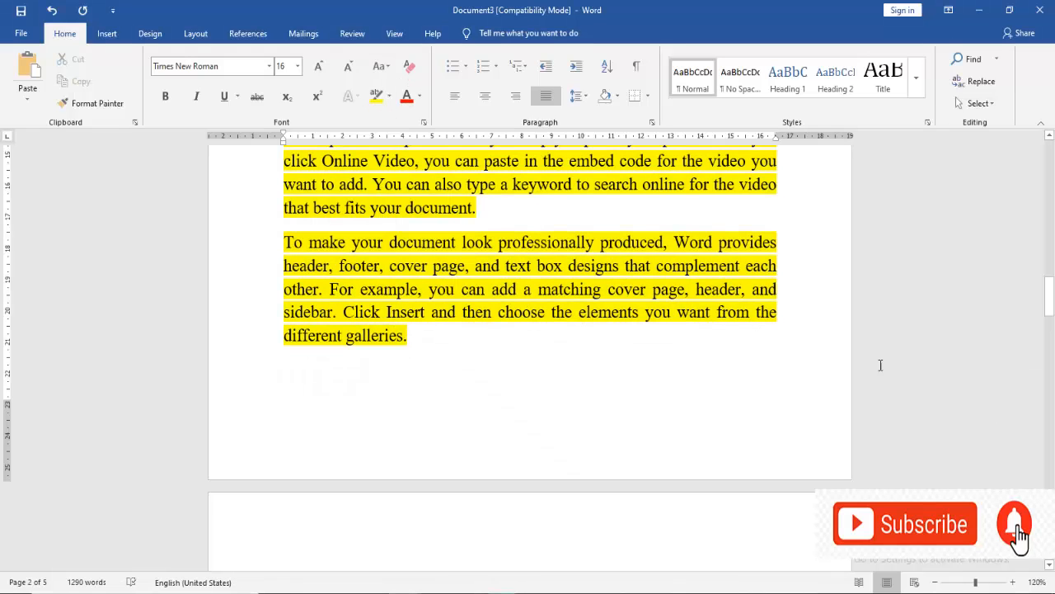
Highlight page 3's paragraph beginning "Reading is easier, too, in the new Reading view" in yellow
left_click_drag(1050, 295, 1051, 335)
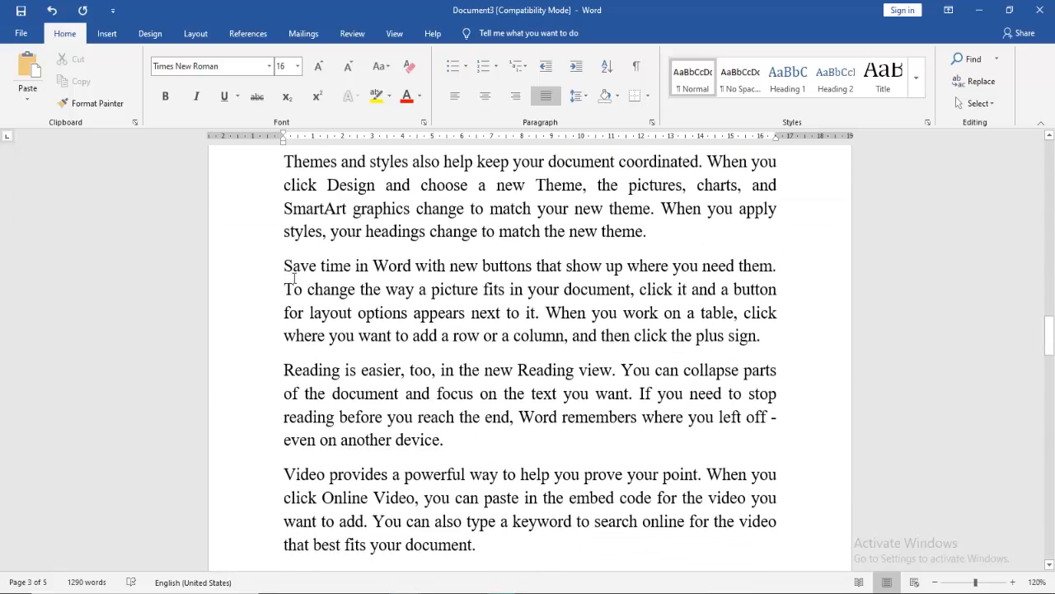
left_click(450, 439, "shift")
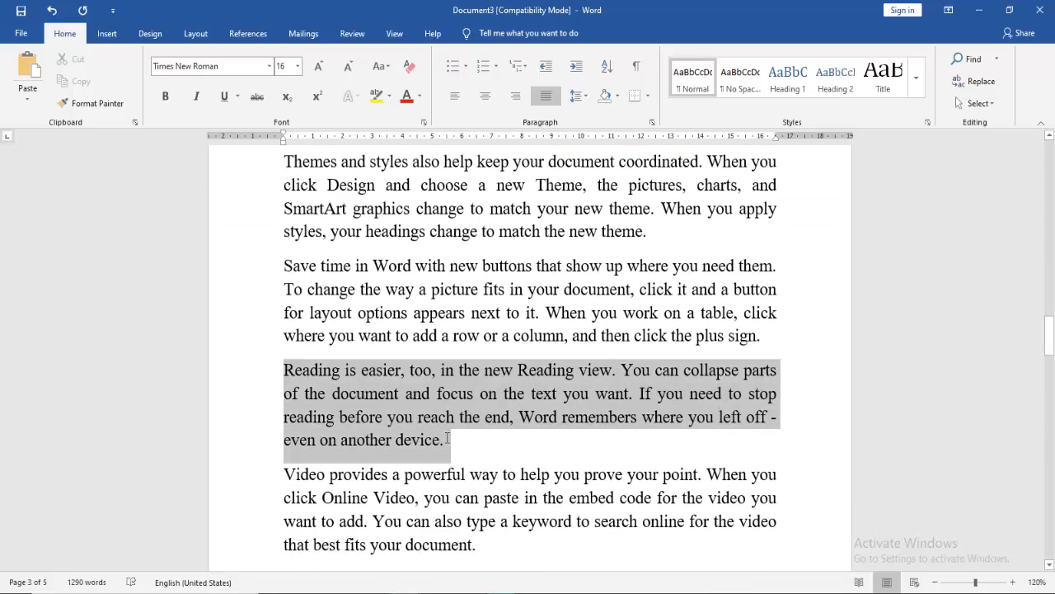
left_click(374, 98)
left_click(736, 364)
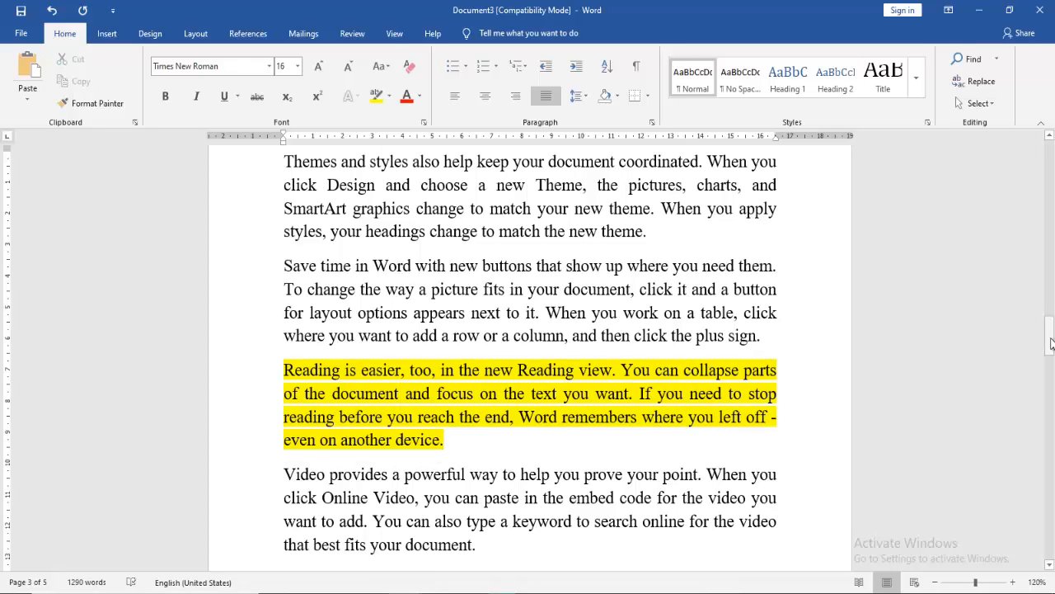
Highlight page 4's full paragraph beginning "Save time in Word with new buttons" in yellow
left_click_drag(1049, 337, 1050, 454)
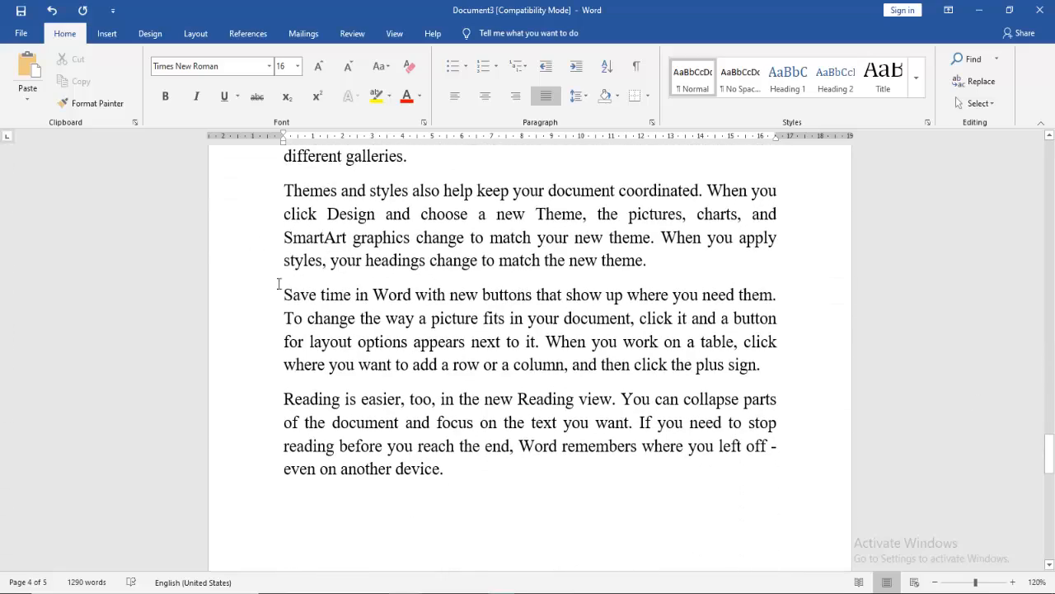
left_click_drag(287, 294, 763, 368)
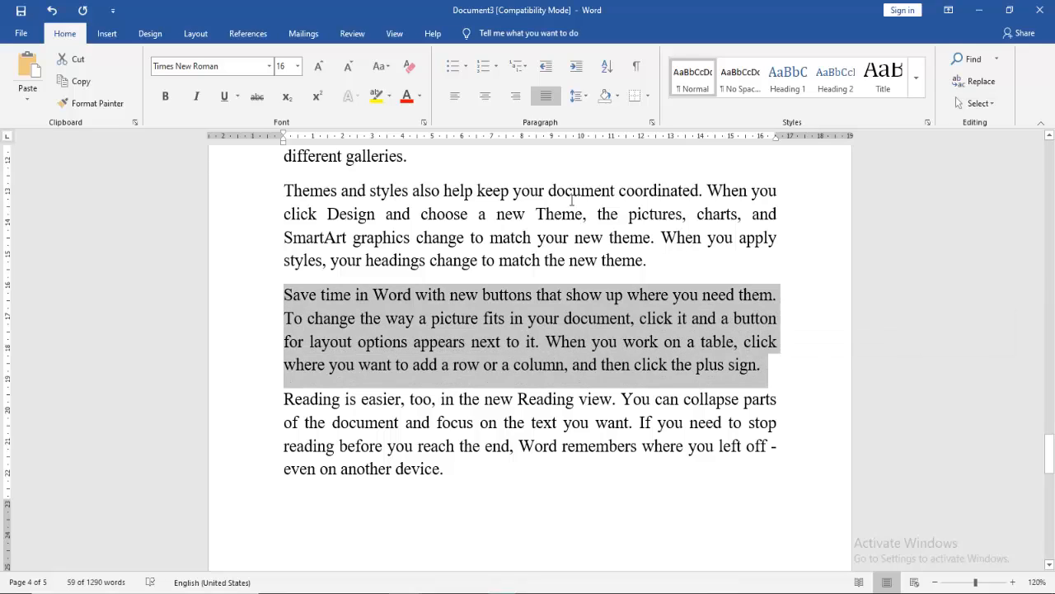
left_click(376, 99)
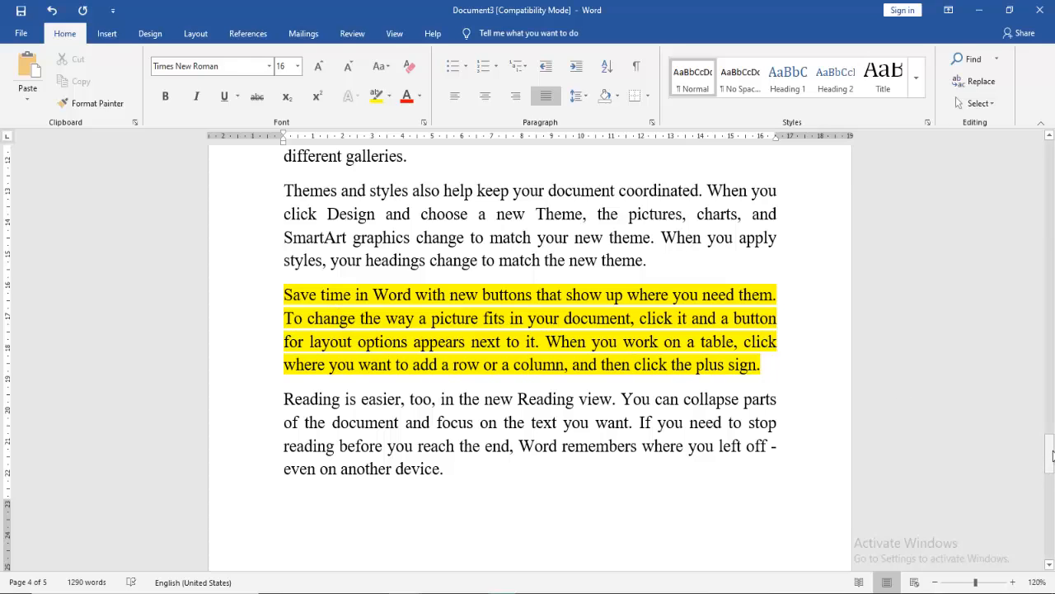
Highlight the last page's first paragraph, beginning "Video provides a powerful way", in yellow
left_click_drag(1052, 456, 1052, 495)
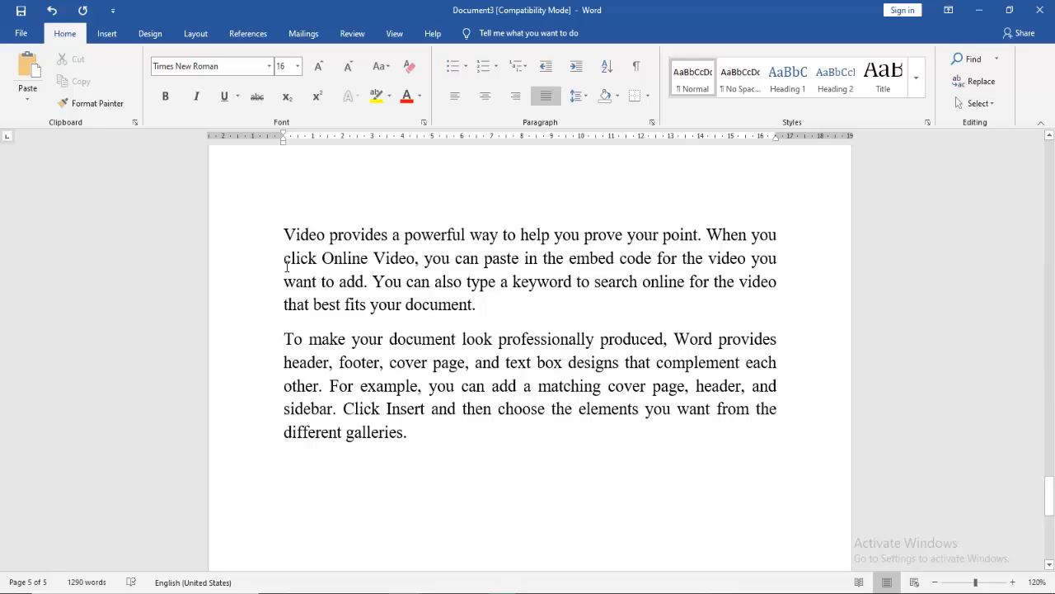
left_click_drag(293, 233, 480, 307)
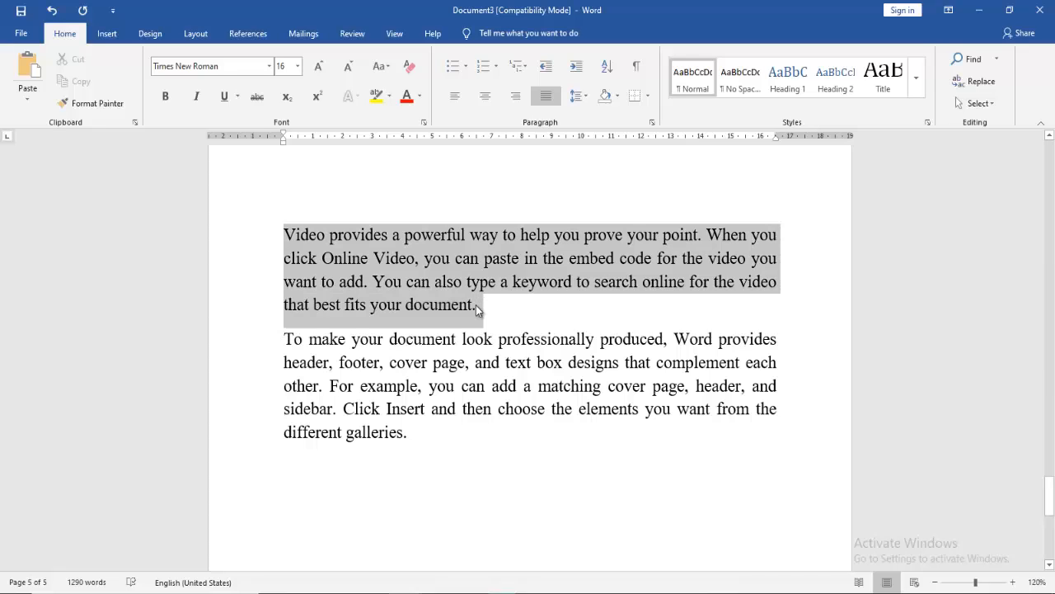
left_click(378, 95)
left_click(680, 297)
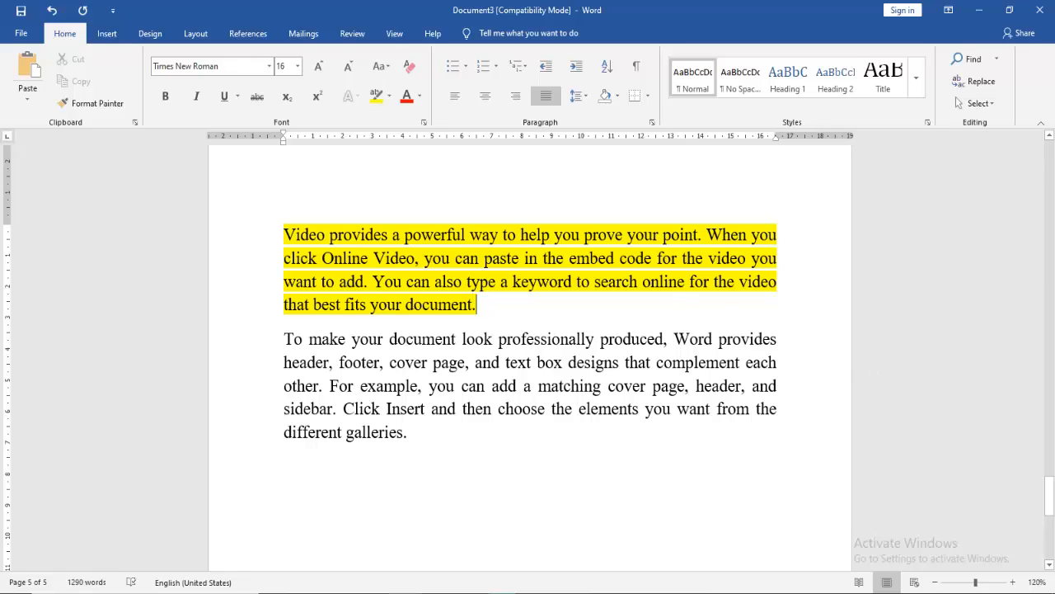
Select all the highlighted text on page 2 and set its page orientation to Landscape, applied to the selected text only
left_click_drag(1050, 495, 1053, 236)
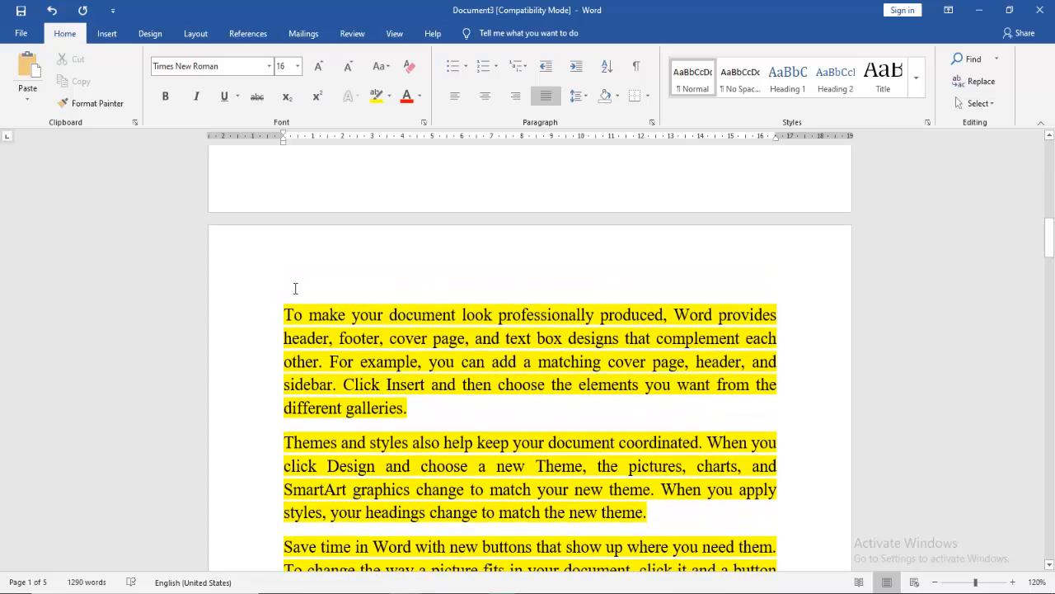
left_click_drag(280, 303, 419, 213)
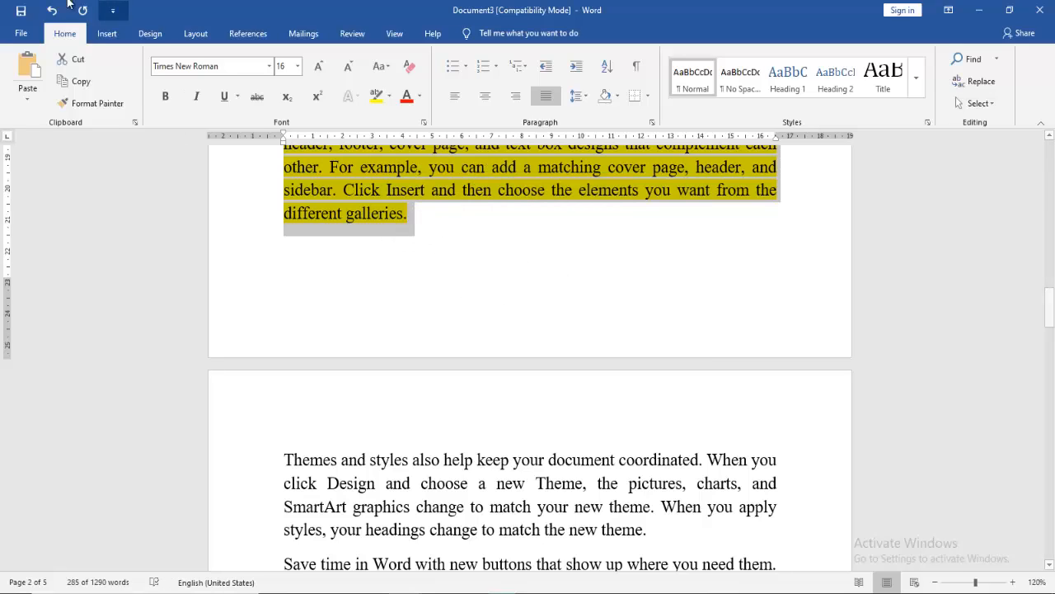
left_click(200, 33)
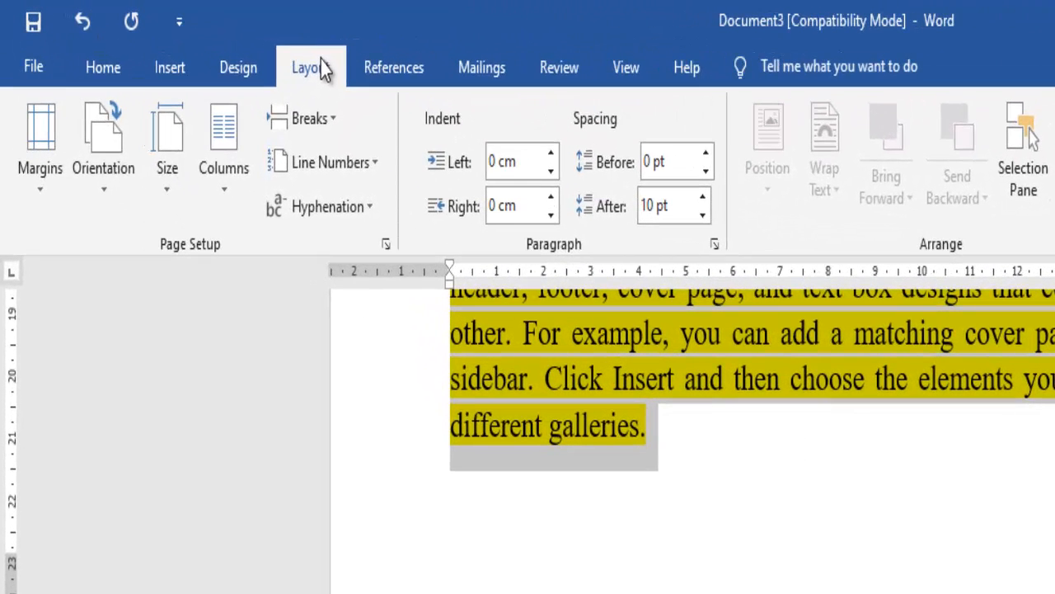
left_click(386, 246)
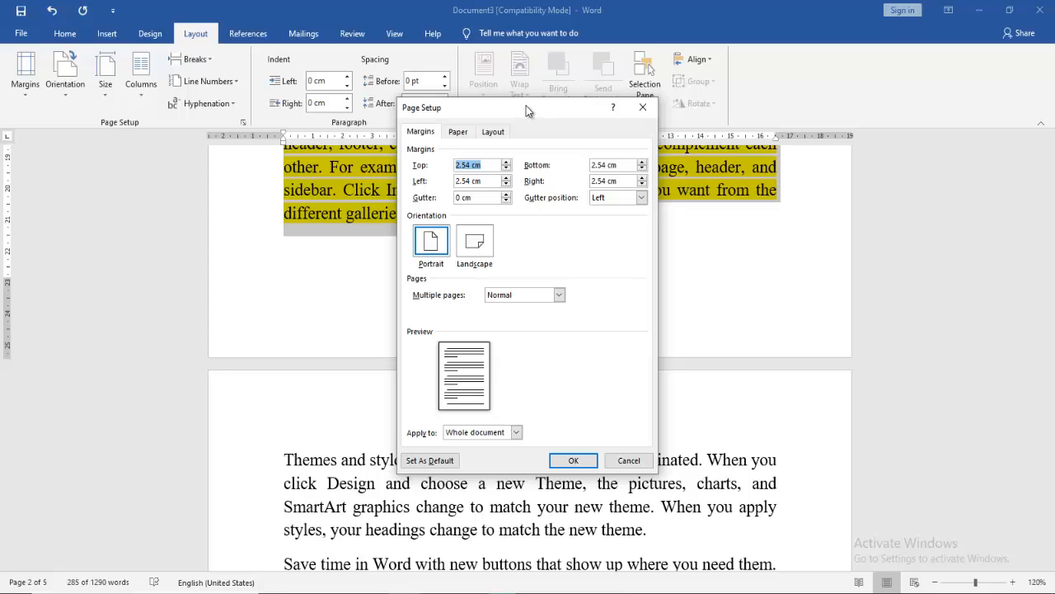
left_click_drag(526, 106, 761, 168)
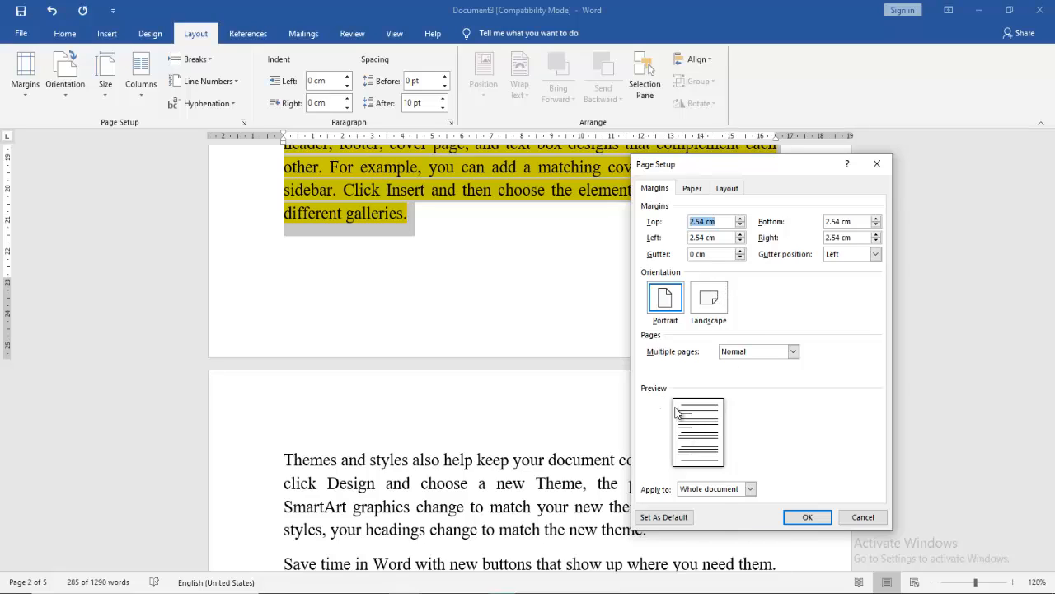
left_click(748, 489)
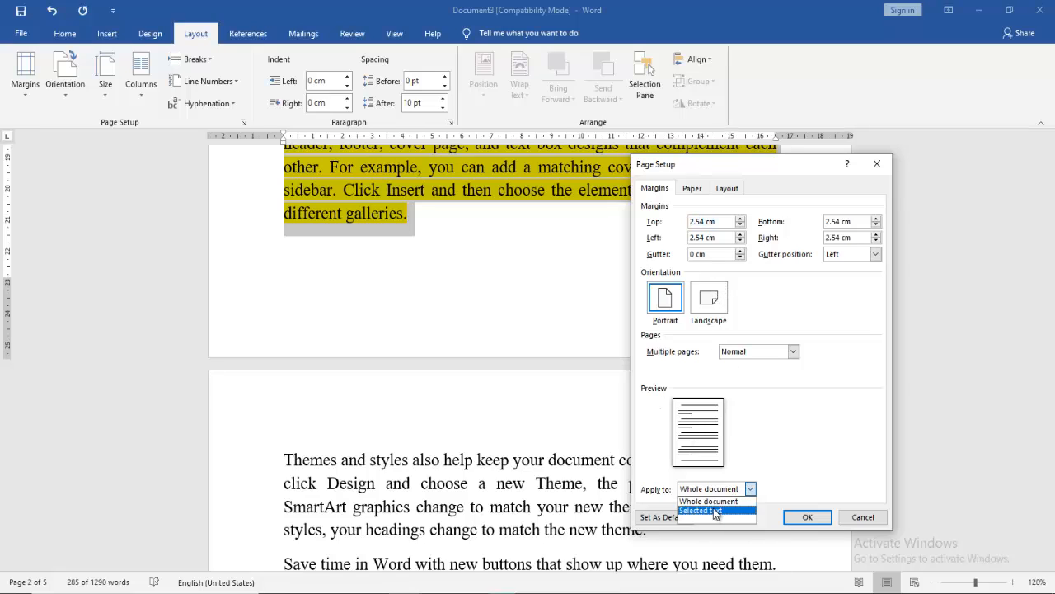
left_click(715, 511)
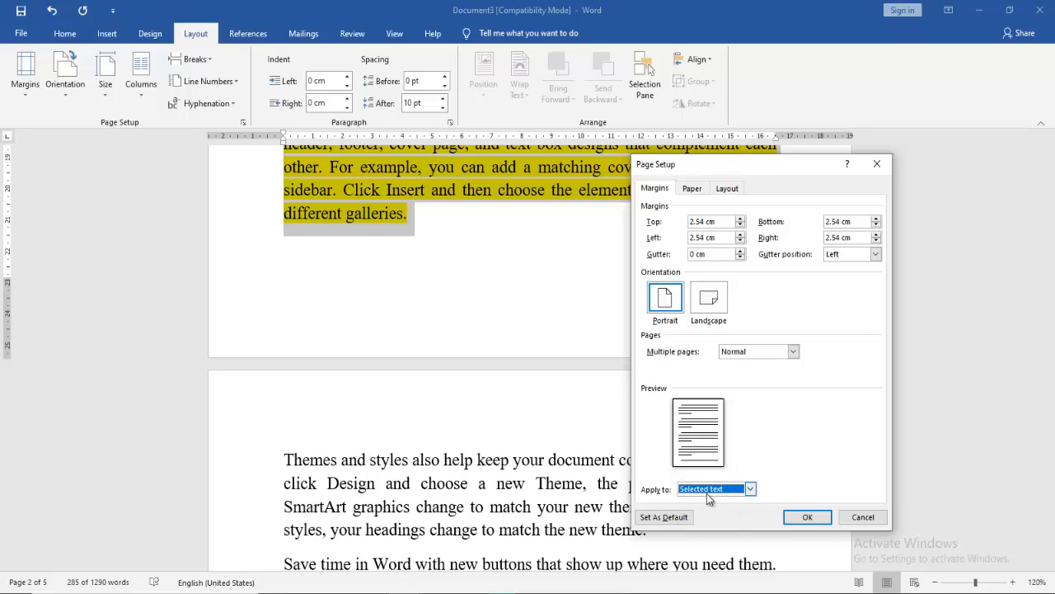
left_click(717, 304)
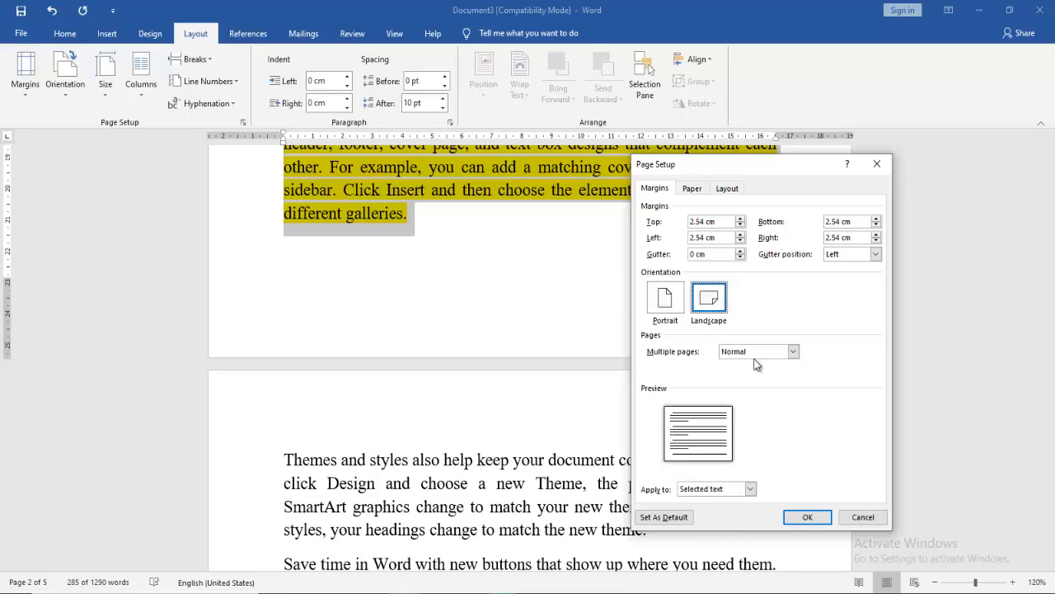
left_click(812, 517)
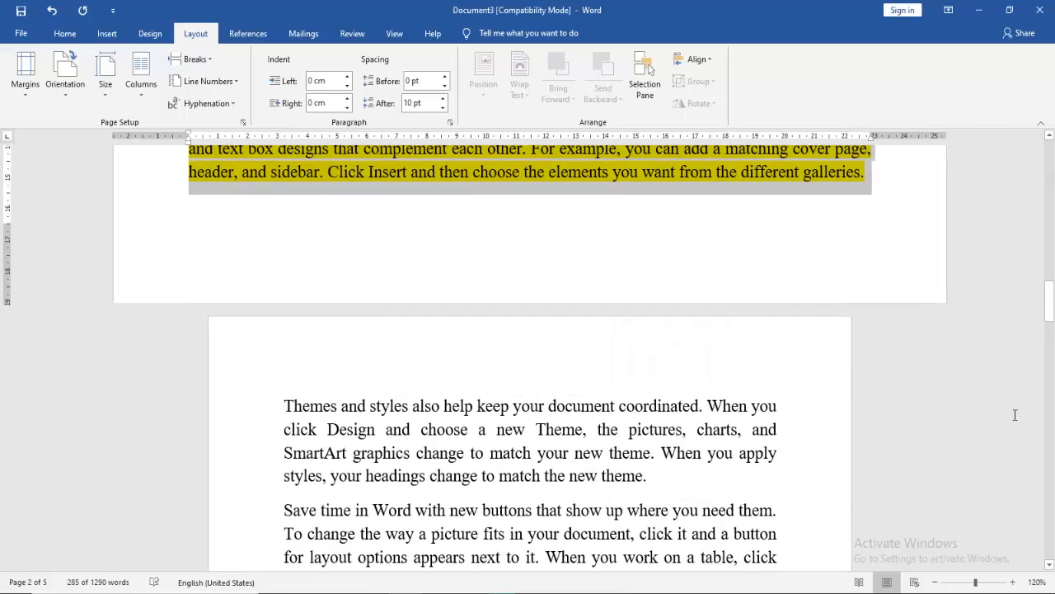
Examine all the document's pages side by side to compare the orientation of page 2 with the others
left_click_drag(1054, 328, 1052, 175)
left_click(905, 226)
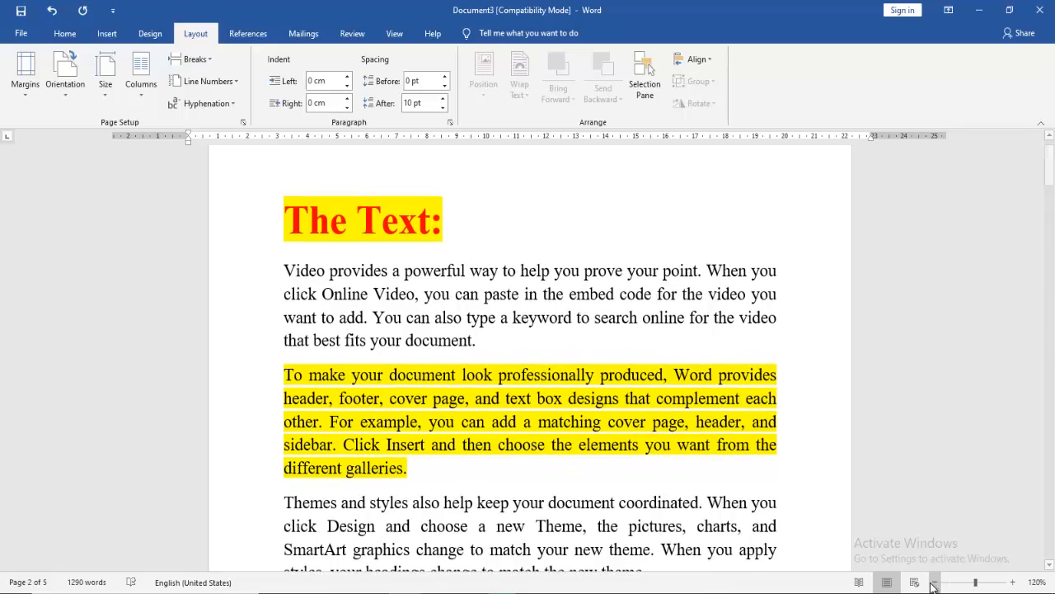
left_click(936, 583)
left_click(936, 583)
left_click(936, 583)
left_click(936, 583)
left_click(936, 583)
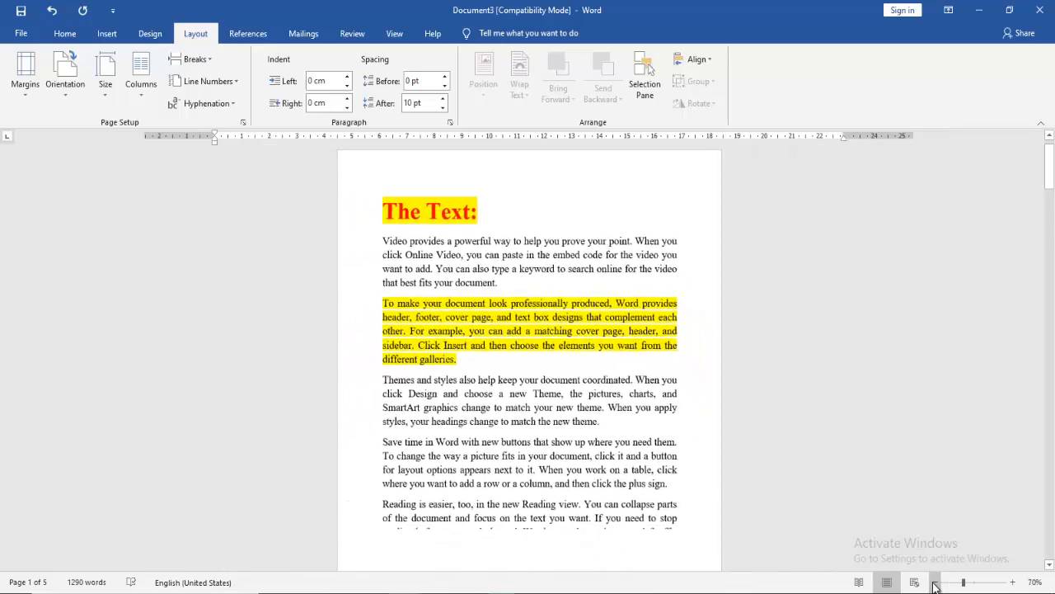
left_click(936, 583)
left_click(936, 583)
left_click(936, 583)
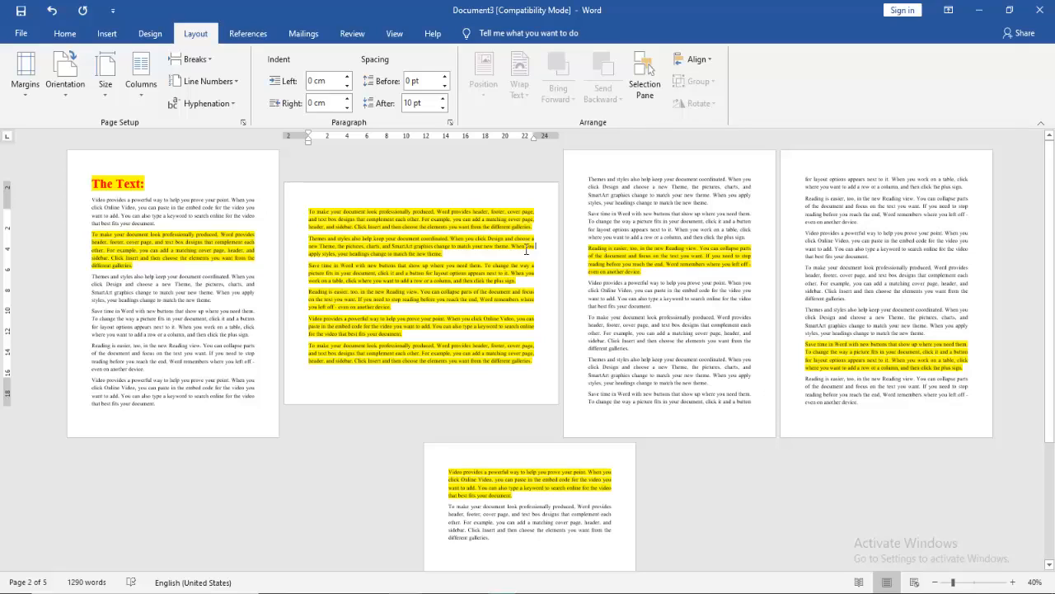
left_click(1012, 582)
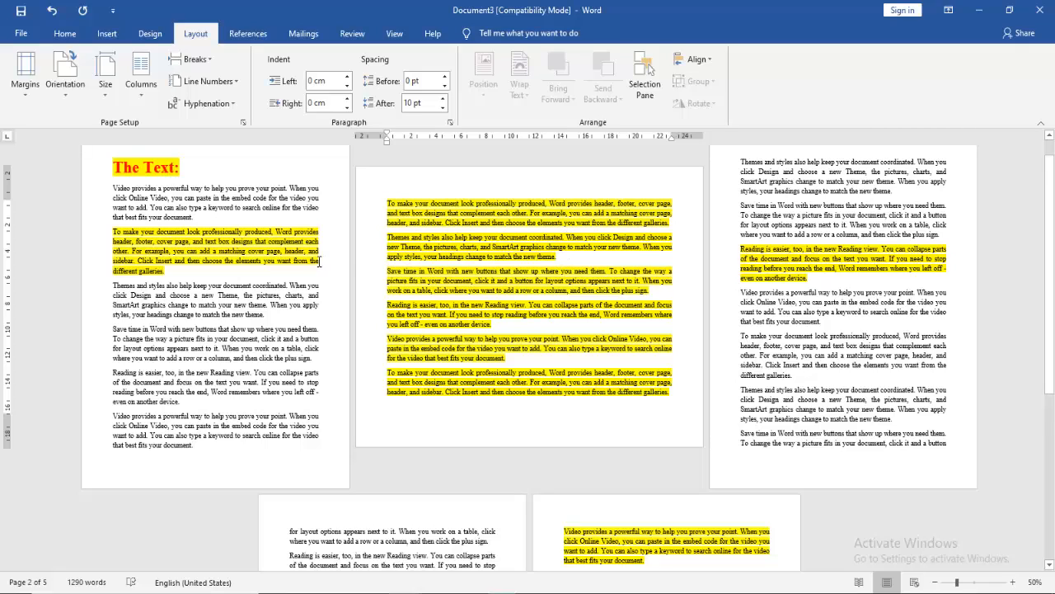
Open the print preview of the document
left_click(24, 41)
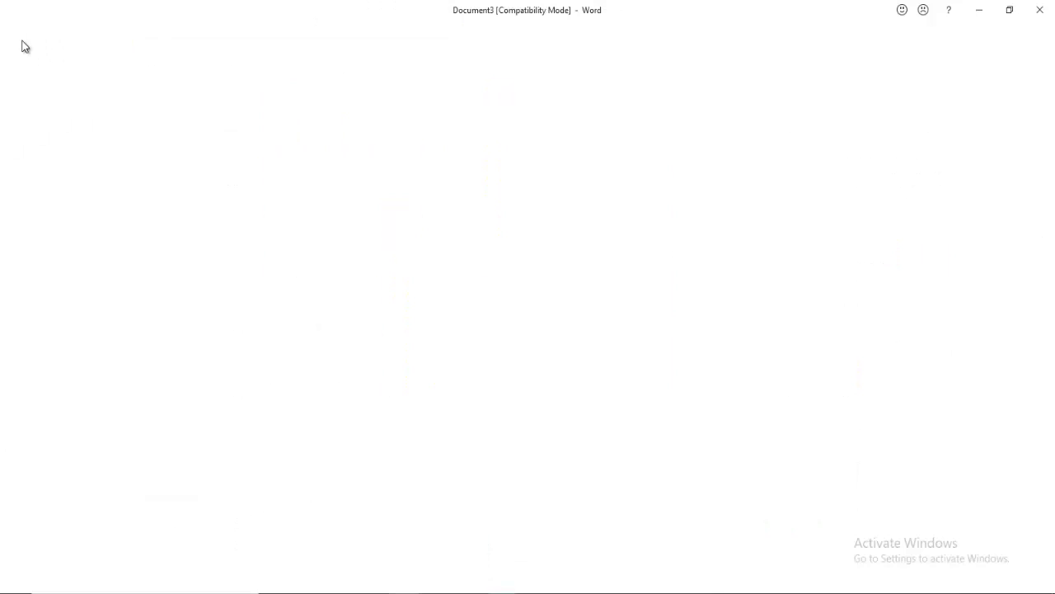
left_click(54, 273)
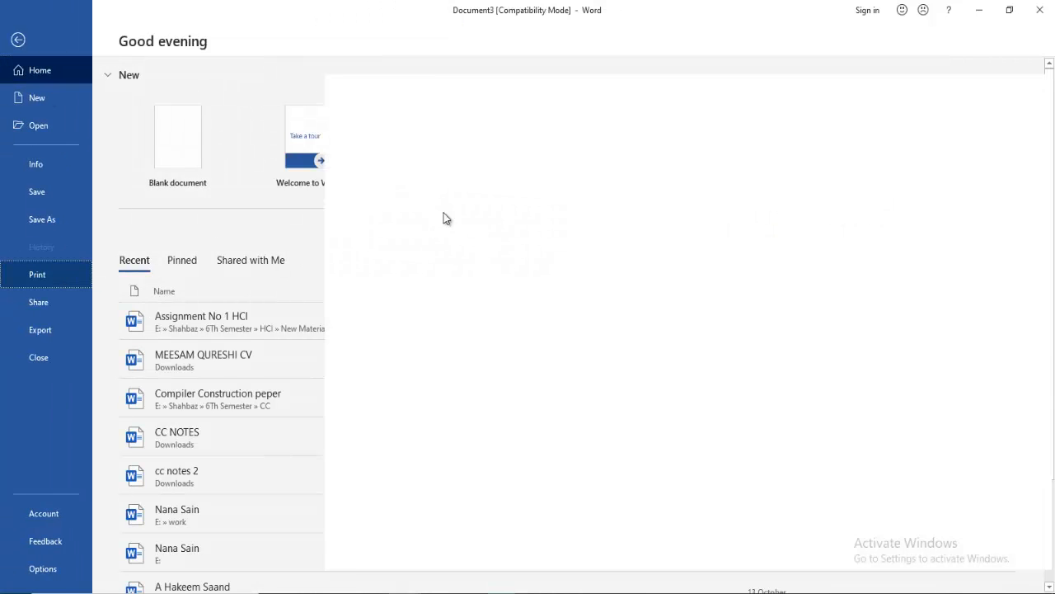